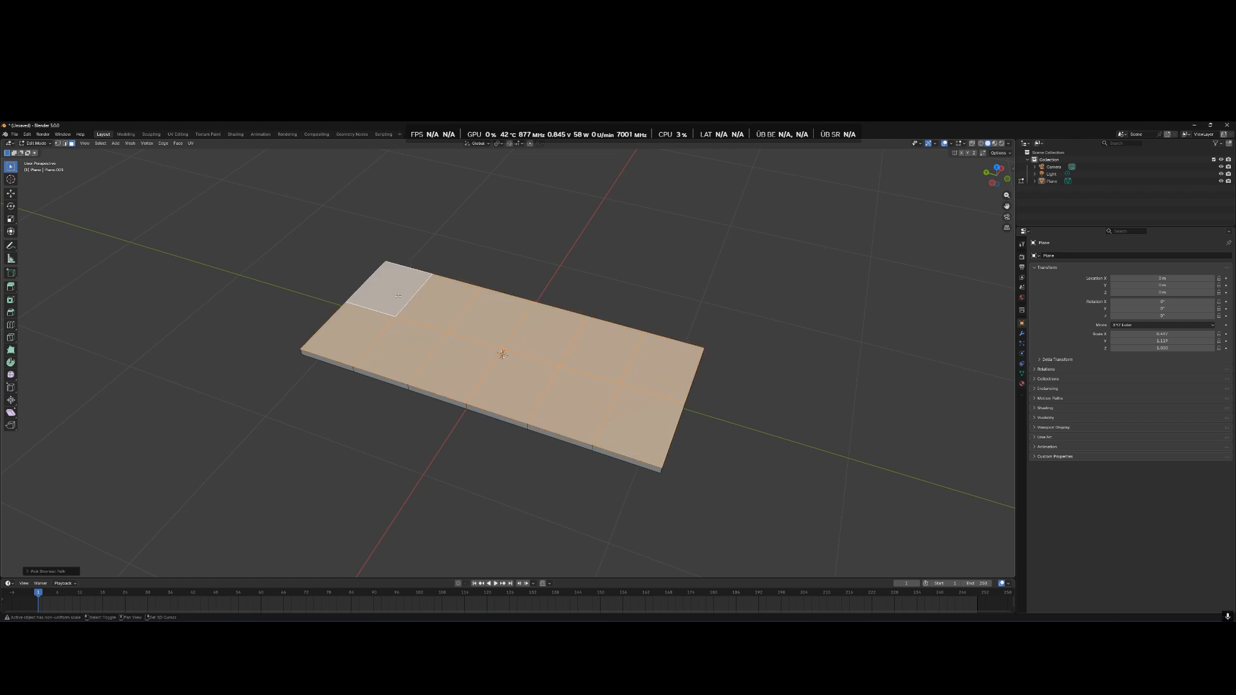
- Inset the slab's twelve top faces individually by a thin margin and raise them slightly along the Z axis
key("i")
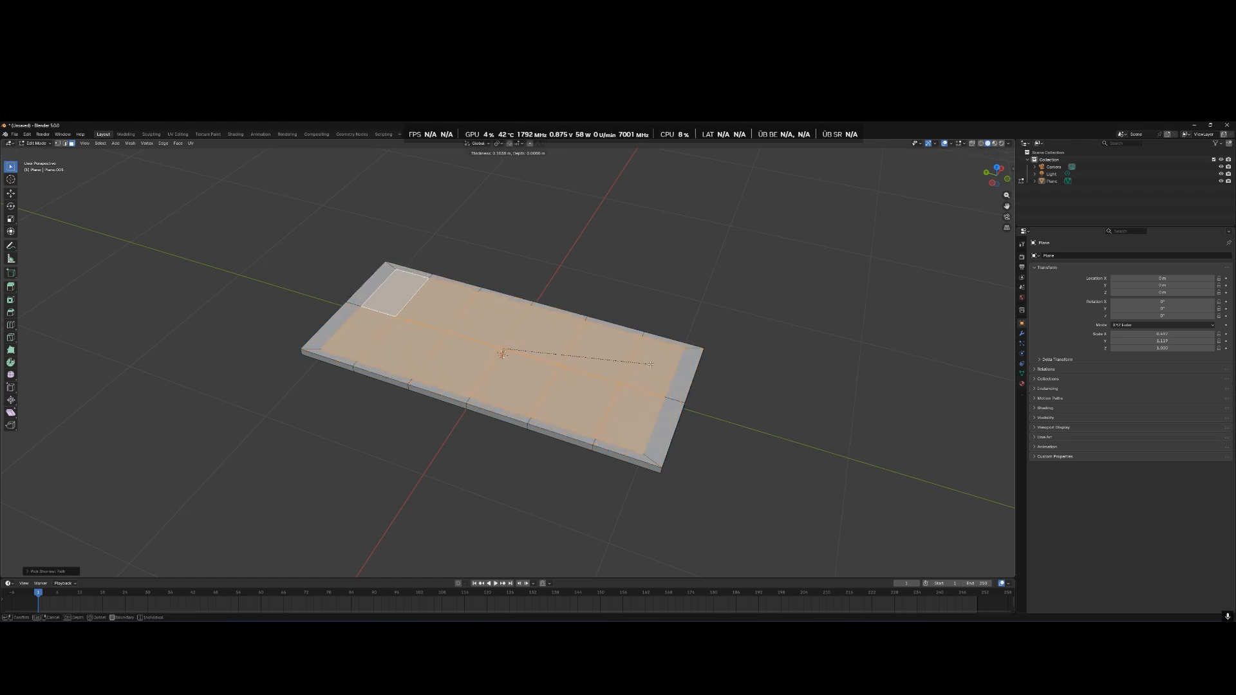
key("i")
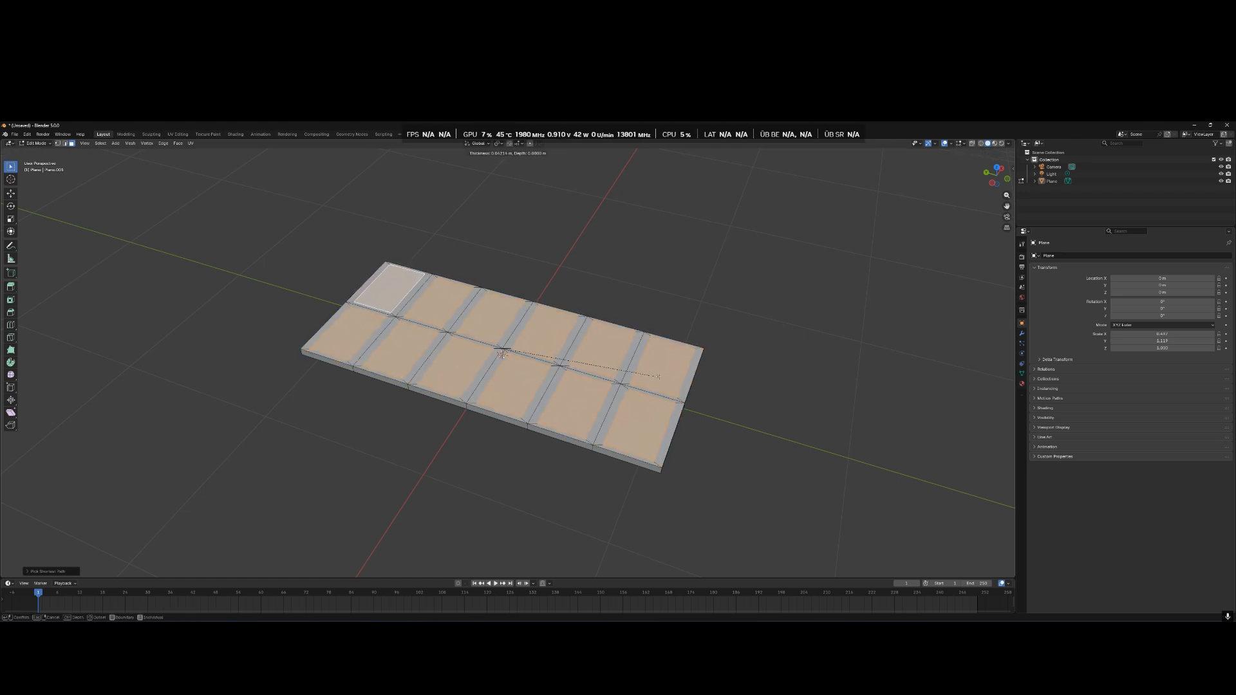
left_click(637, 373)
middle_click_drag(636, 373, 563, 336)
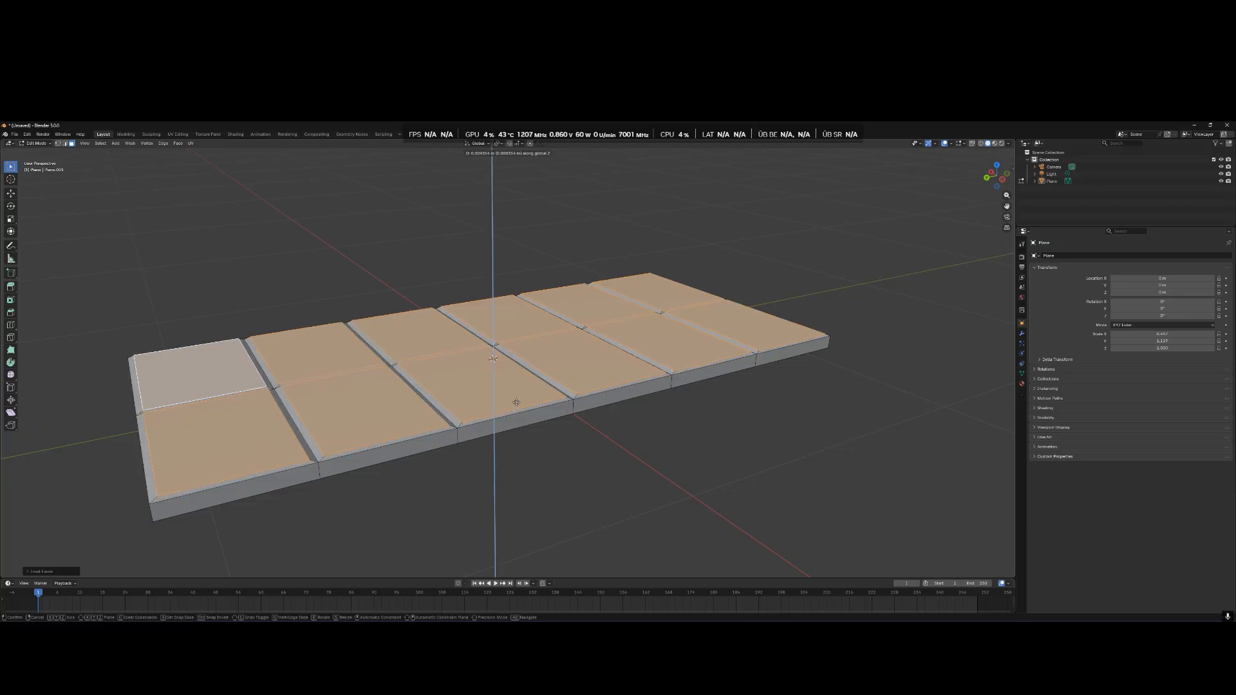
left_click(493, 358)
- Extrude the selected top faces and move the extruded faces up along the Z axis to give the pieces height
key("e")
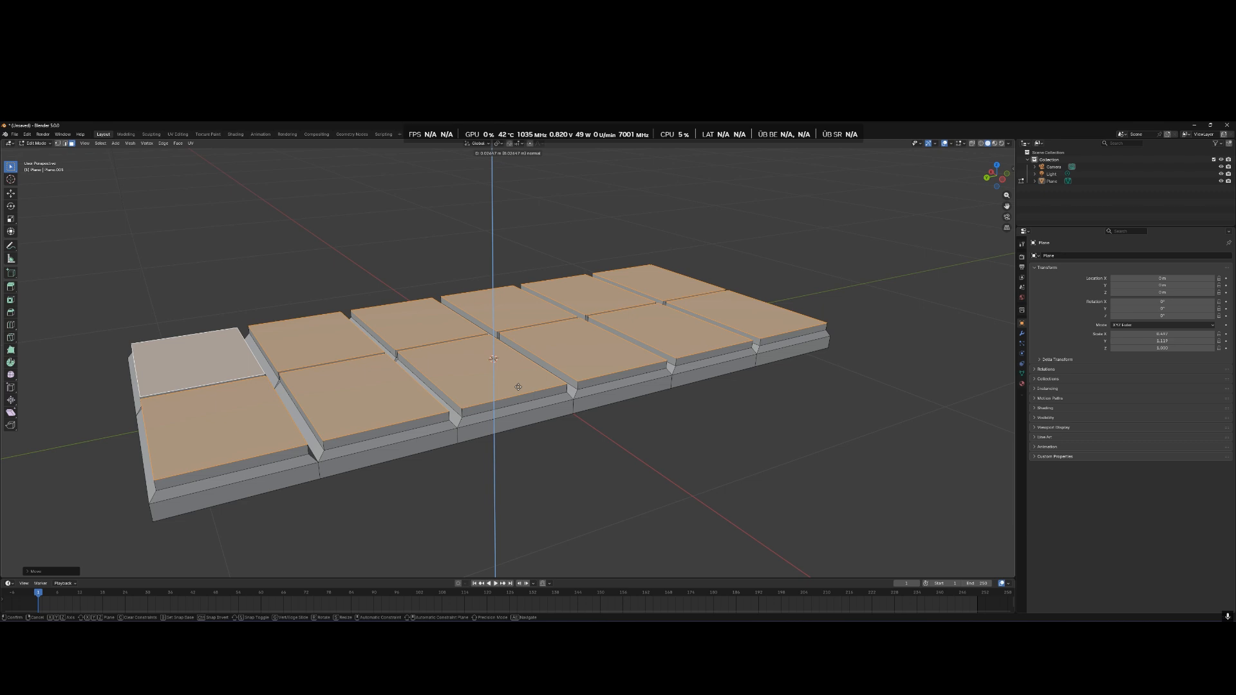
left_click(518, 387)
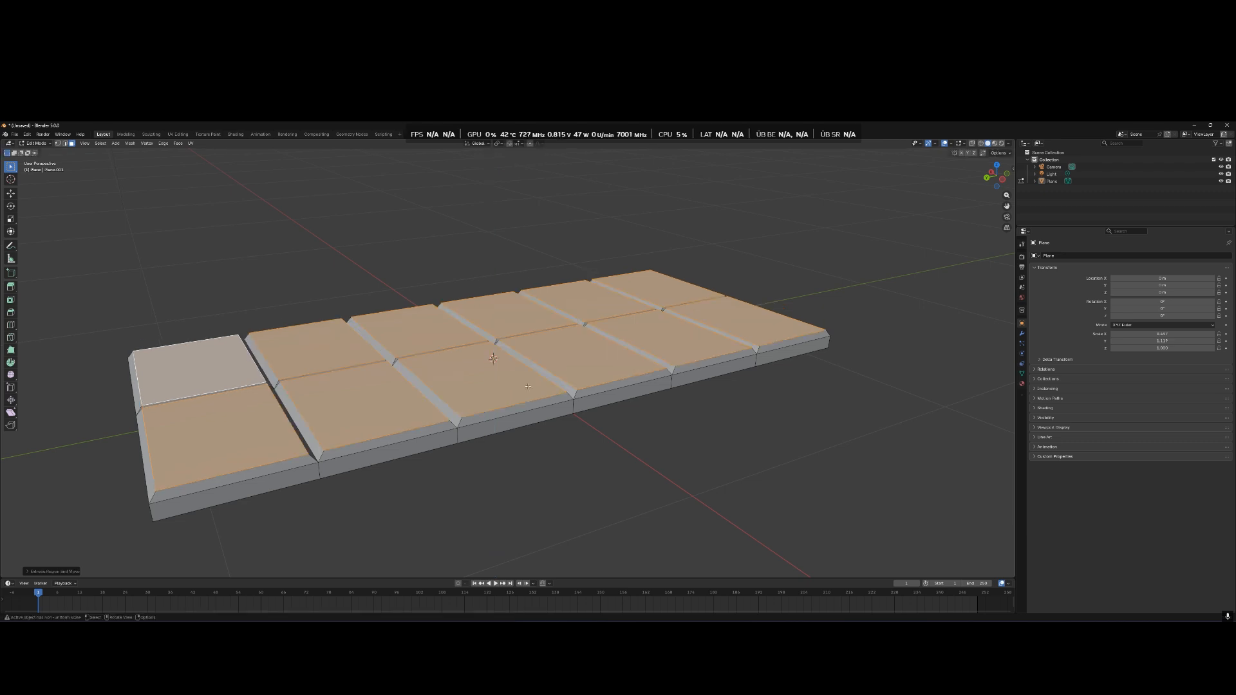
key("g")
key("z")
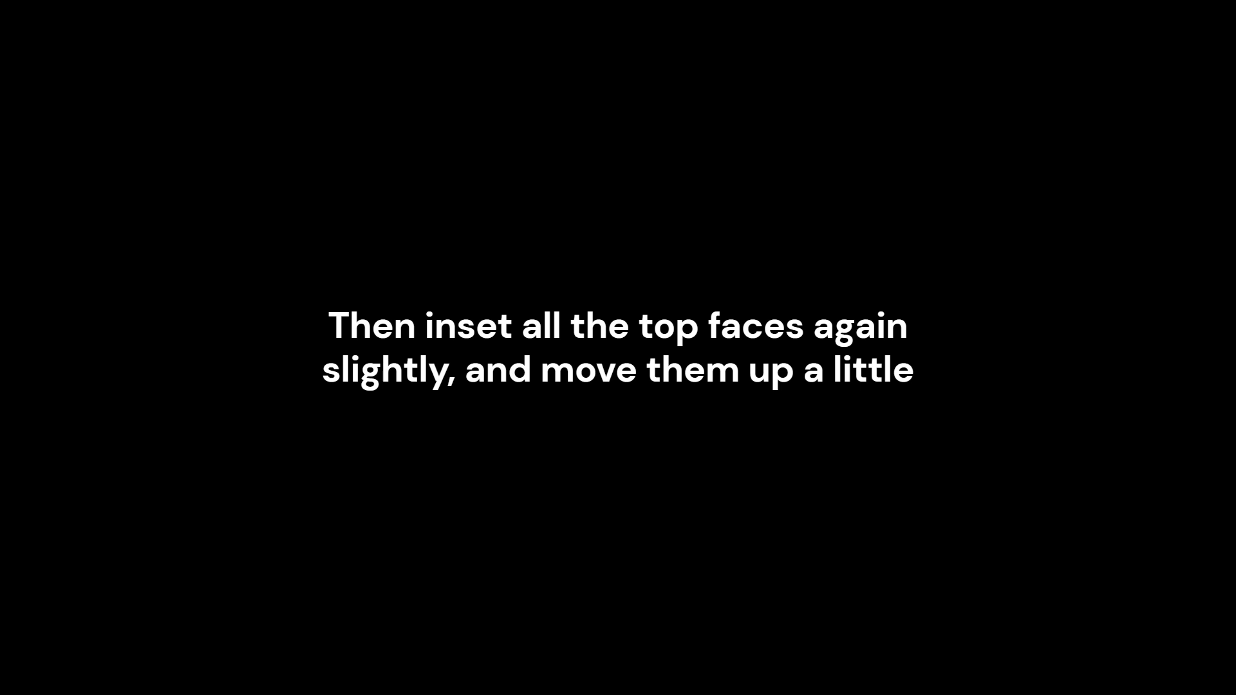
- Inset the raised top faces again and move the inner faces up a little along Z for sloped borders
key("i")
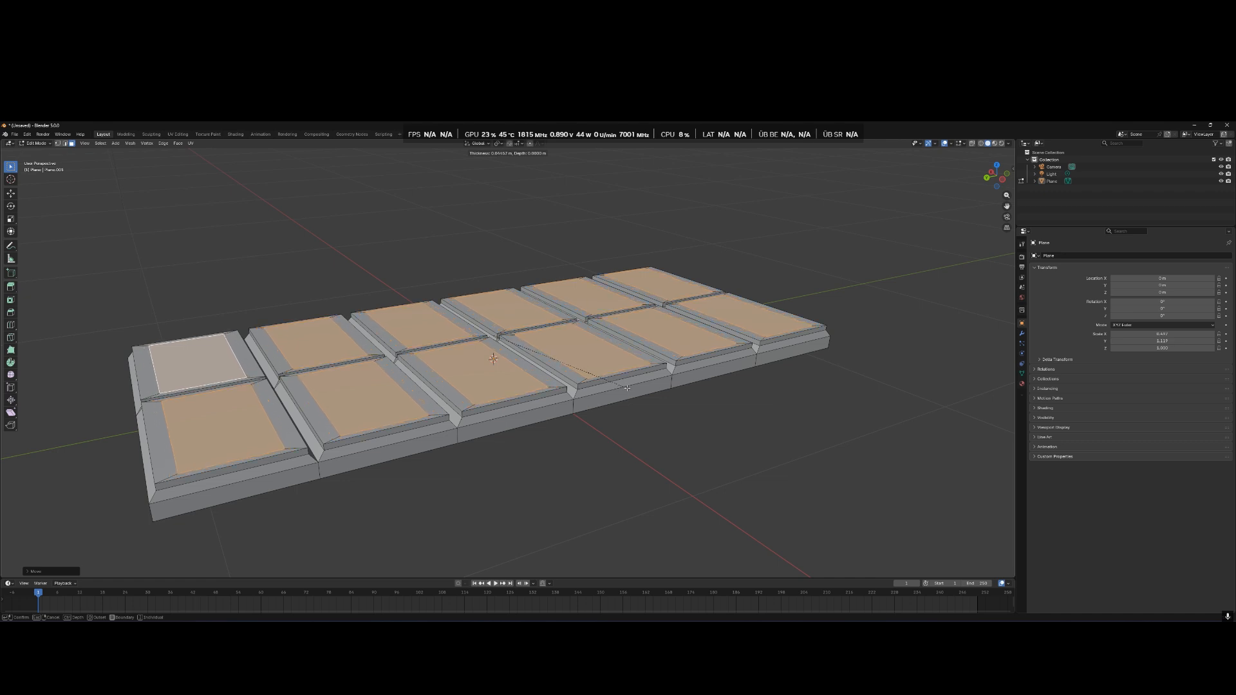
left_click(626, 388)
key("g")
key("z")
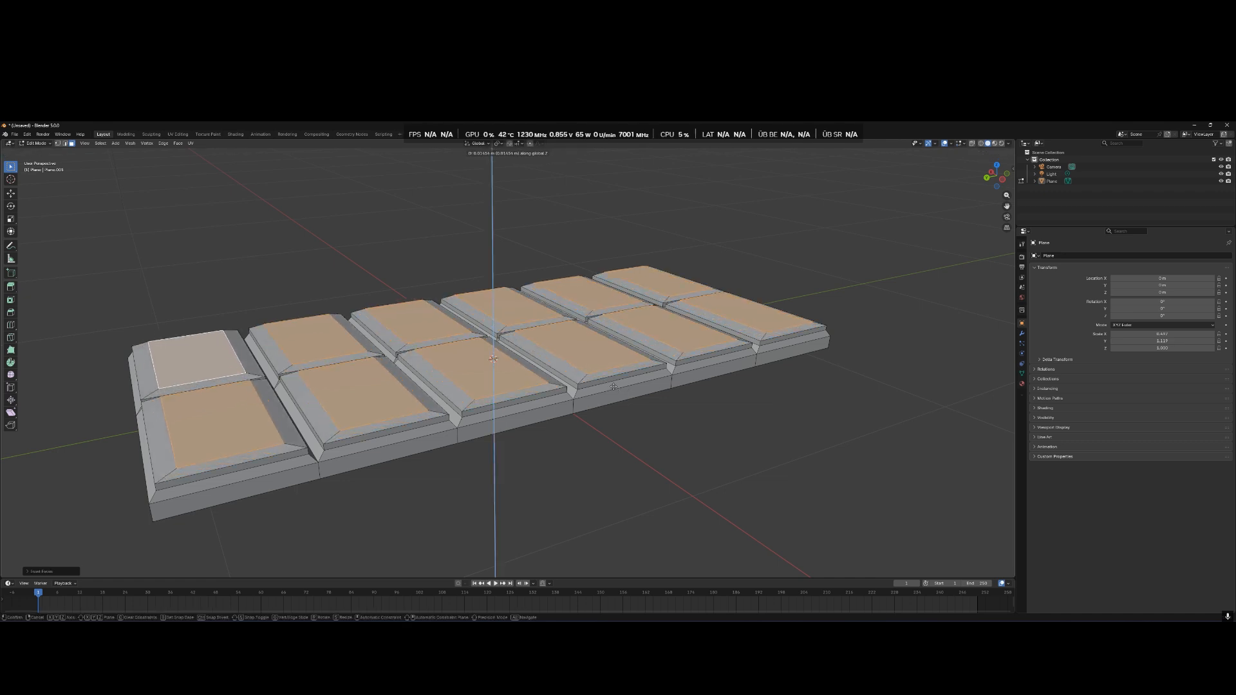
left_click(613, 386)
- Select the entire chocolate bar mesh and bevel all its edges with a small offset
middle_click_drag(613, 386, 579, 399)
key("Tab")
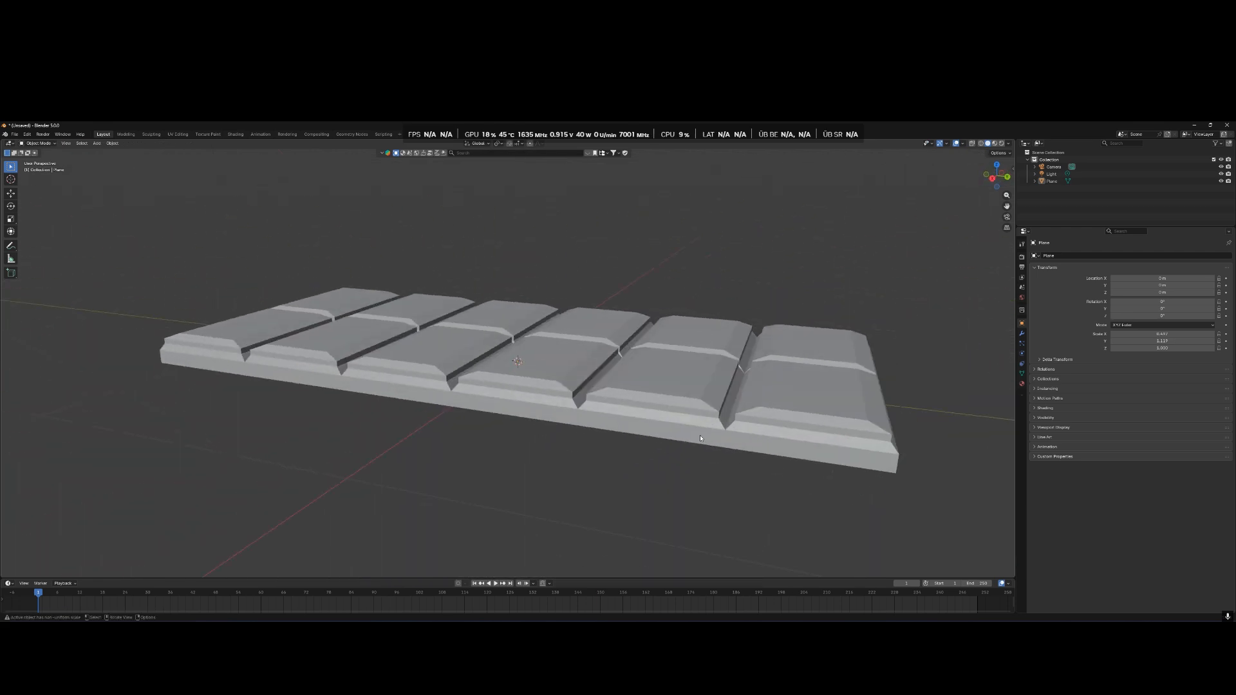
left_click(576, 390)
key("Tab")
key("a")
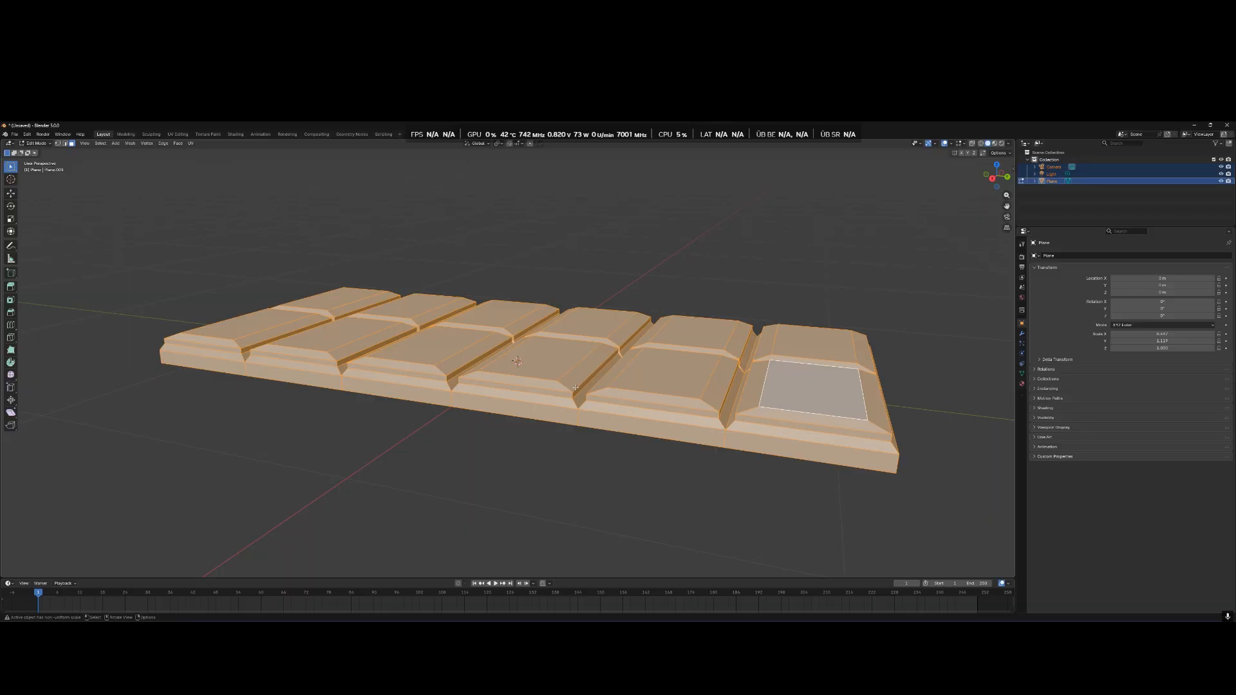
key("ctrl+b")
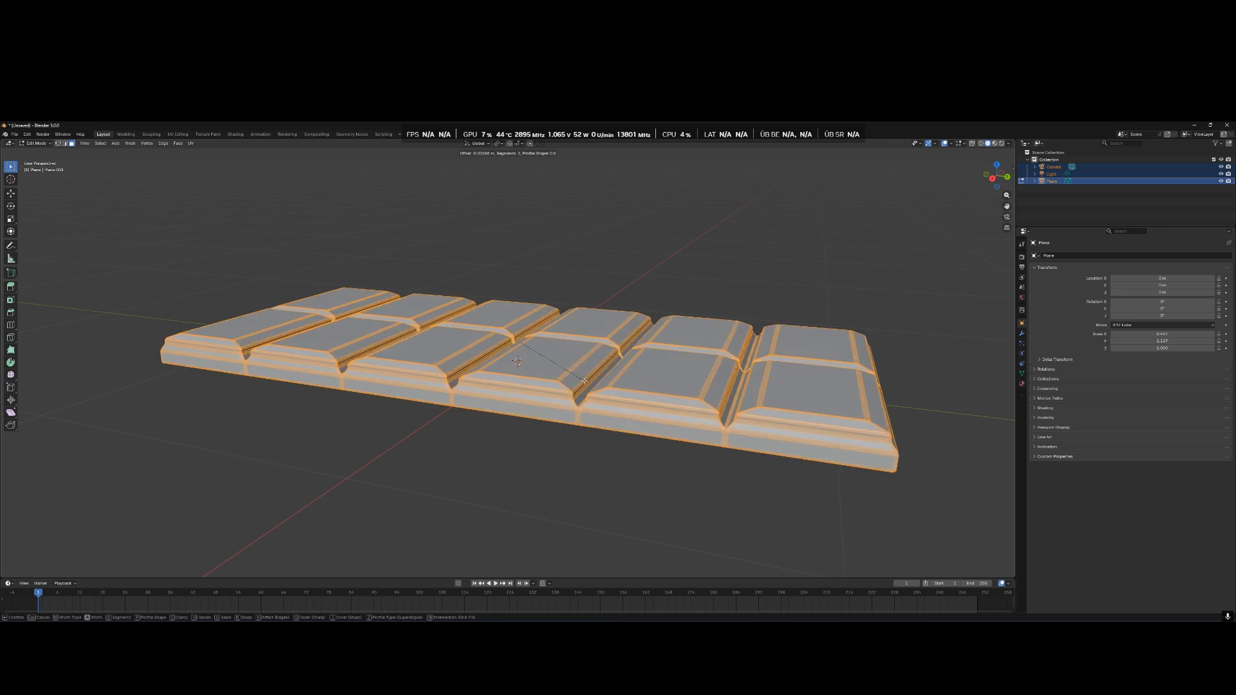
key("Return")
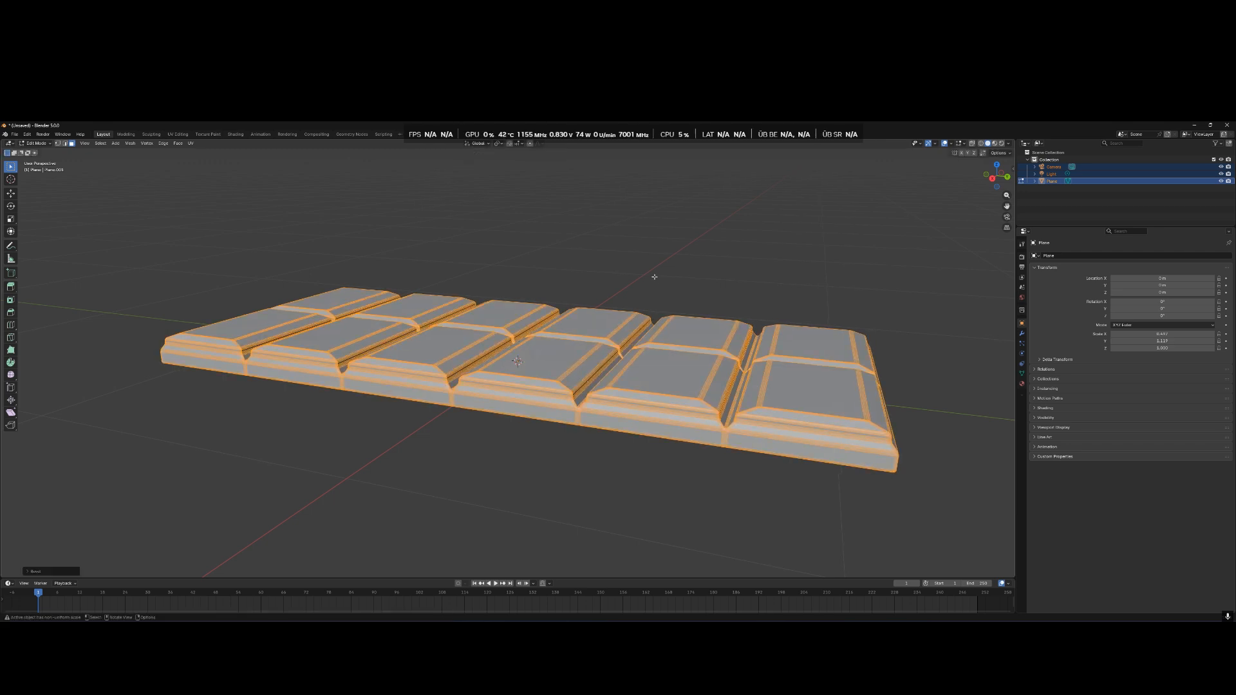
- Apply smooth shading to the bevelled chocolate bar in Object Mode
key("Tab")
middle_click_drag(654, 284, 612, 348)
right_click(535, 400)
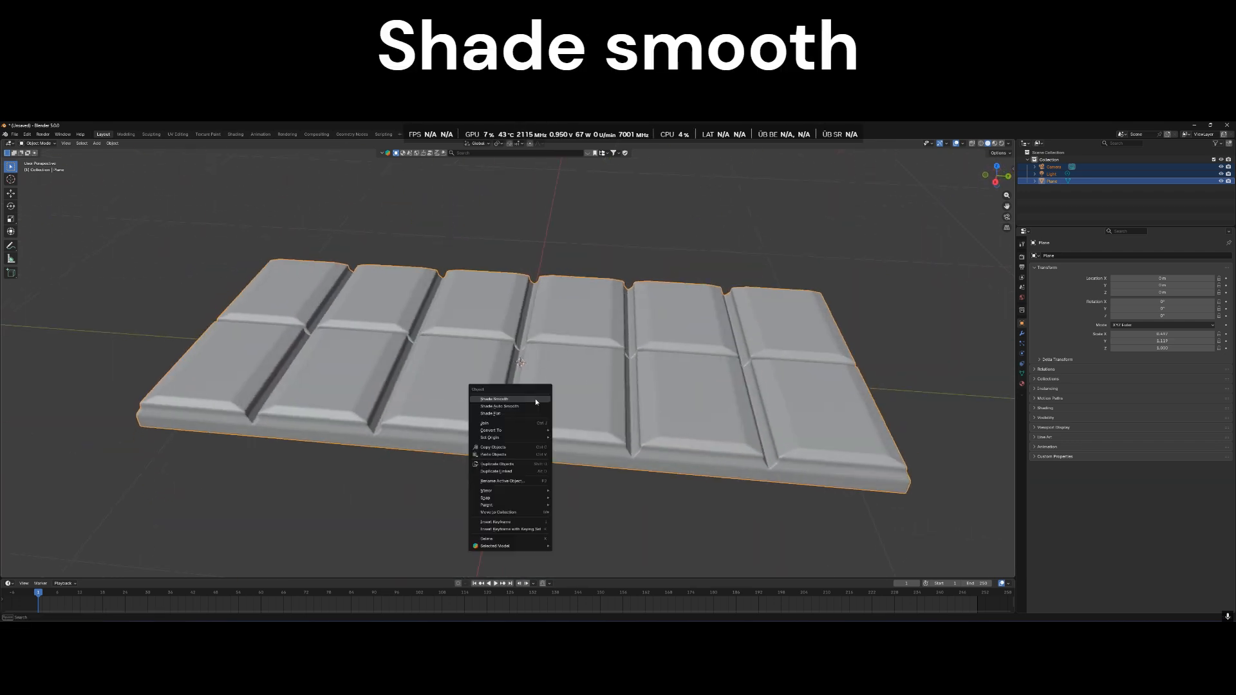
left_click(493, 399)
middle_click_drag(495, 396, 752, 378)
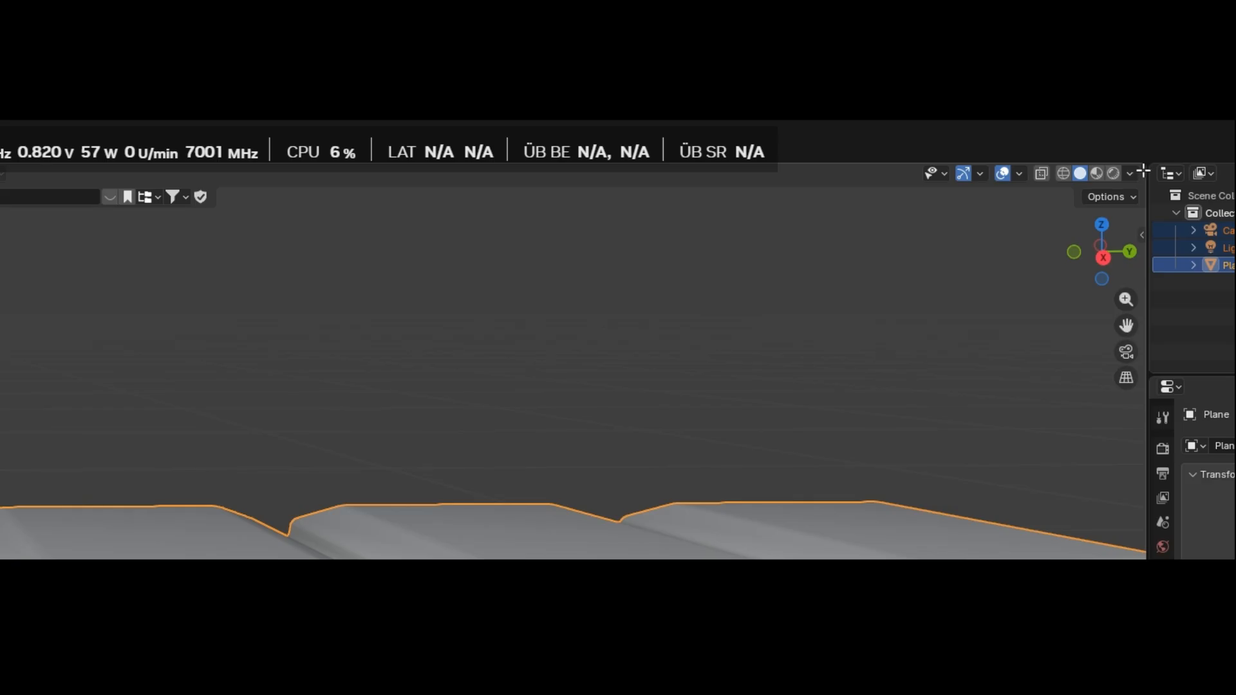
- Split the 3D viewport vertically, turn the new area into a Shader Editor and widen it
left_click_drag(1143, 168, 531, 198)
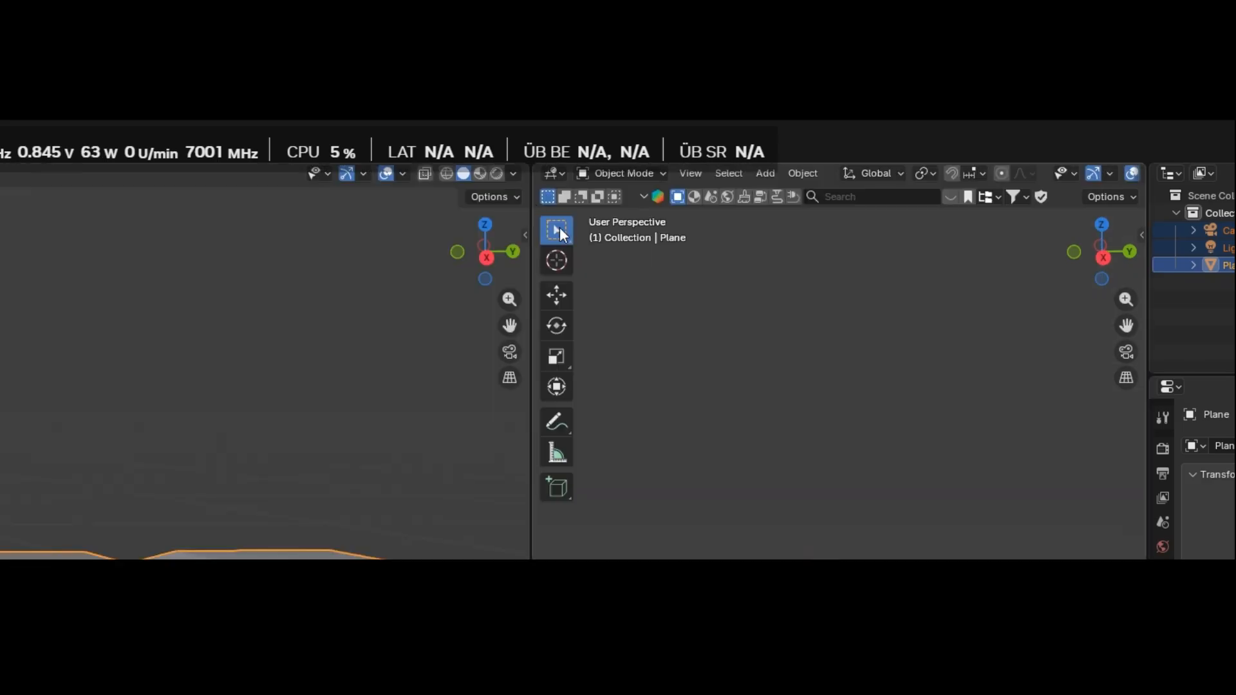
left_click(548, 174)
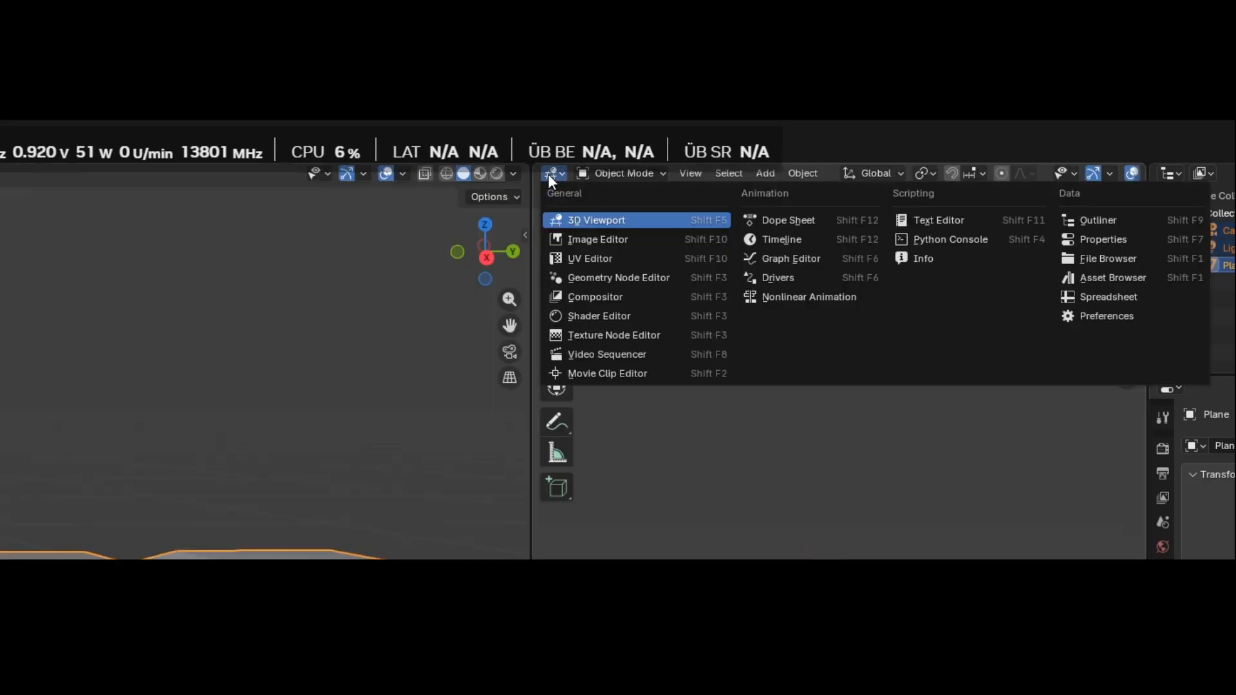
left_click(577, 316)
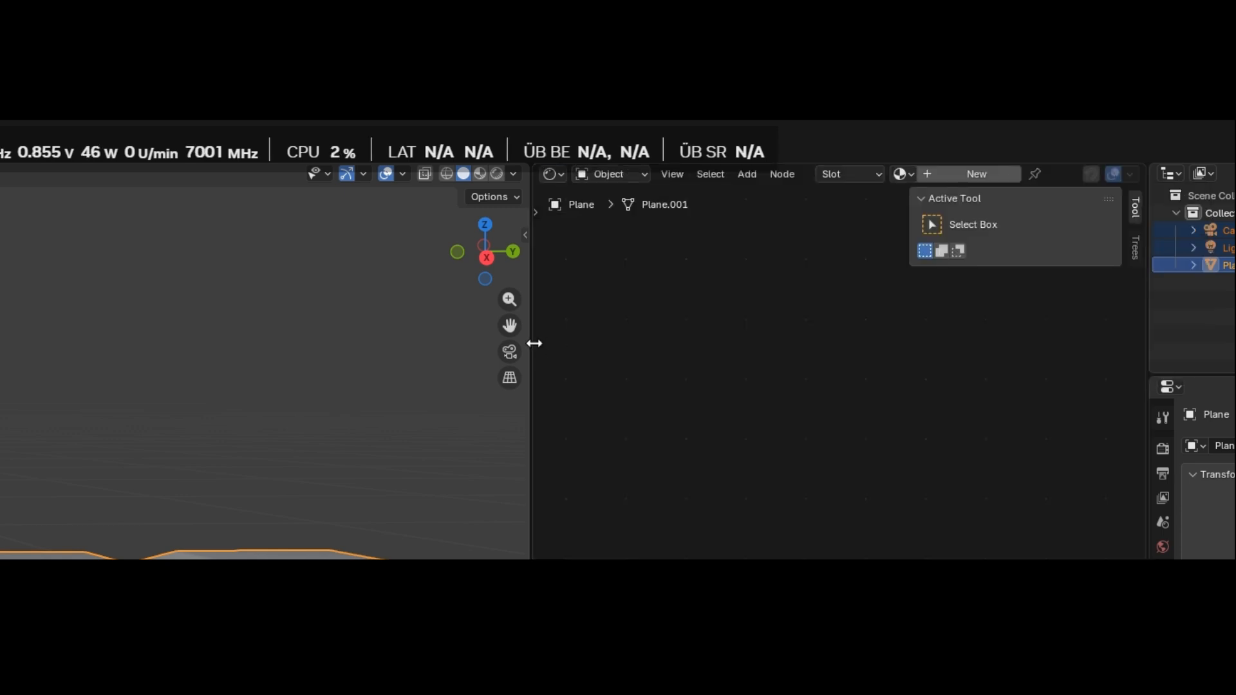
left_click_drag(532, 341, 147, 455)
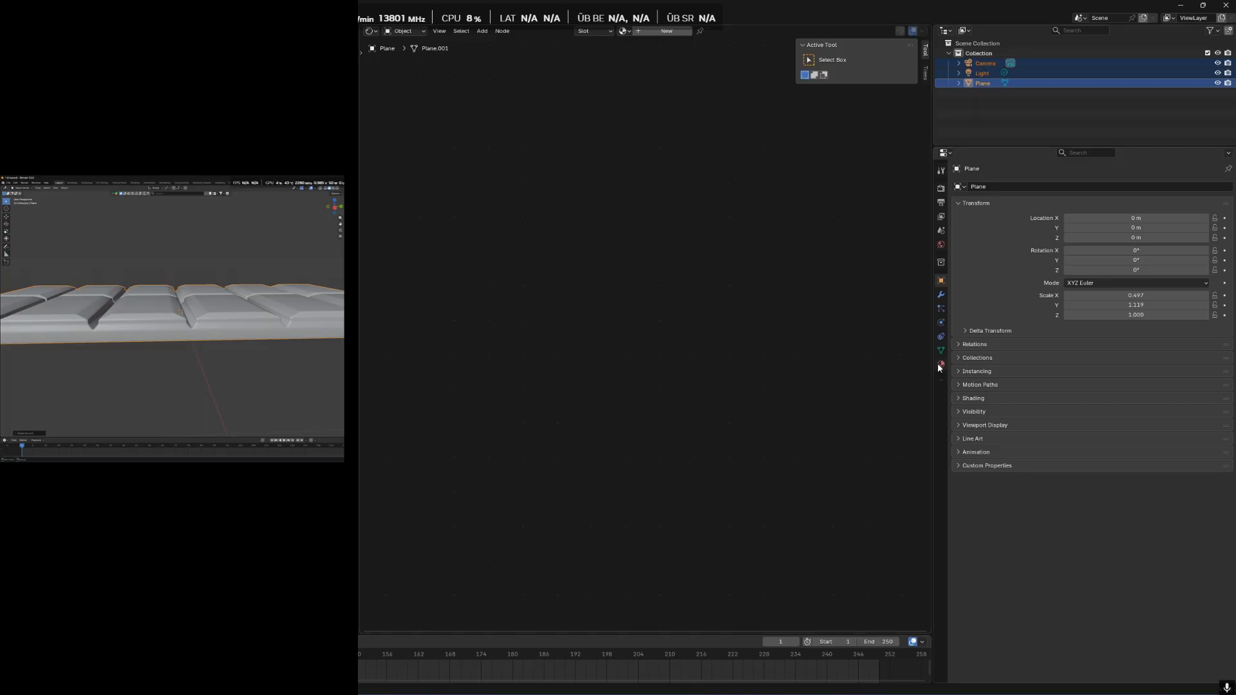
- Create a new material for the bar and connect a new Color Ramp's Color output to the Principled BSDF's Base Color
left_click(938, 363)
left_click(1025, 233)
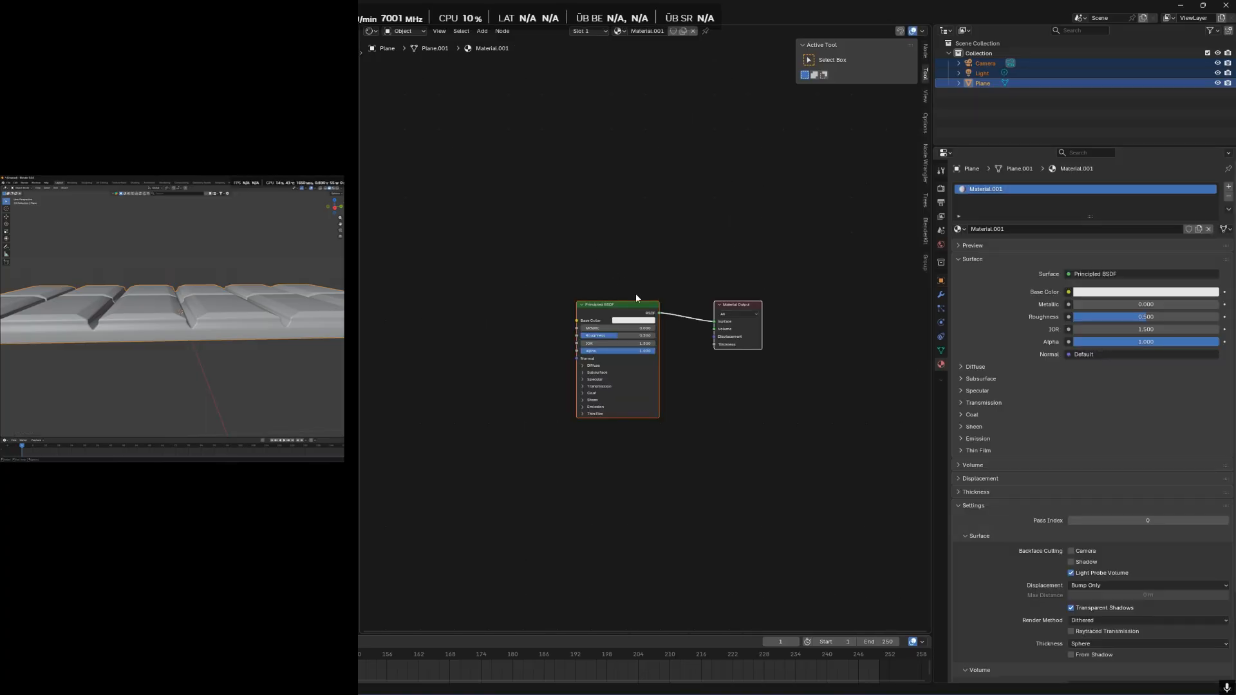
scroll(633, 308, "up", 5)
middle_click_drag(565, 335, 728, 363)
scroll(605, 366, "up", 1)
middle_click_drag(595, 370, 644, 373)
key("shift+a")
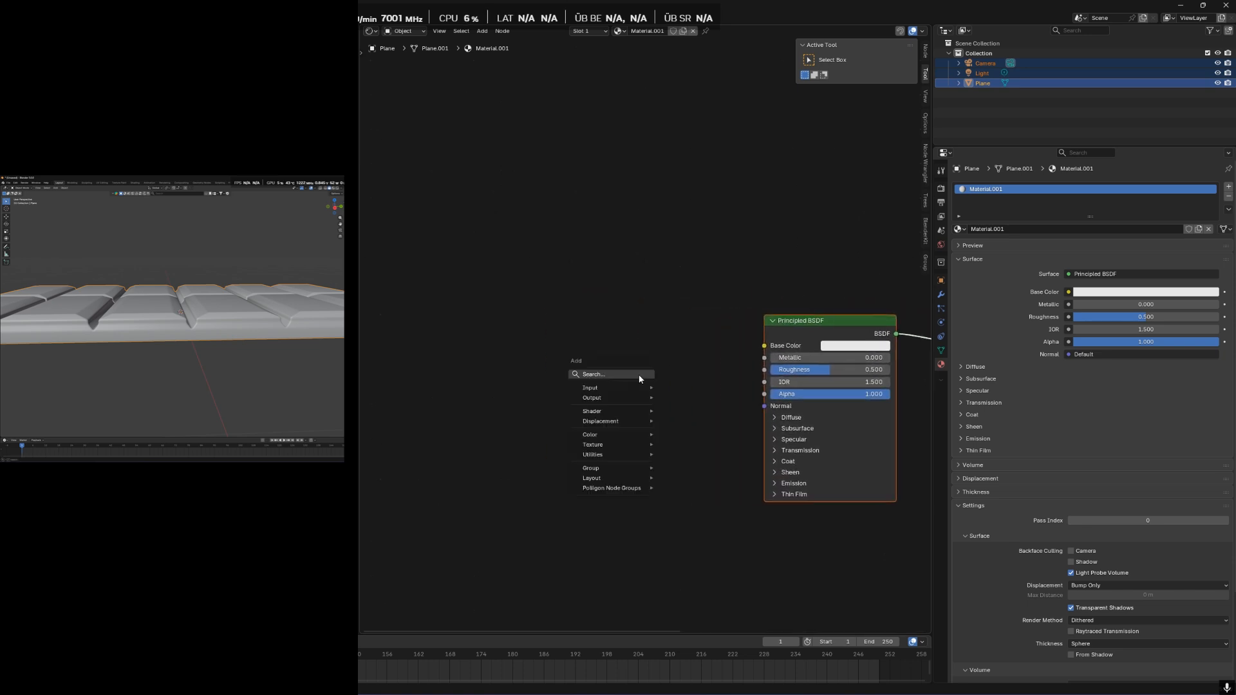
type("co")
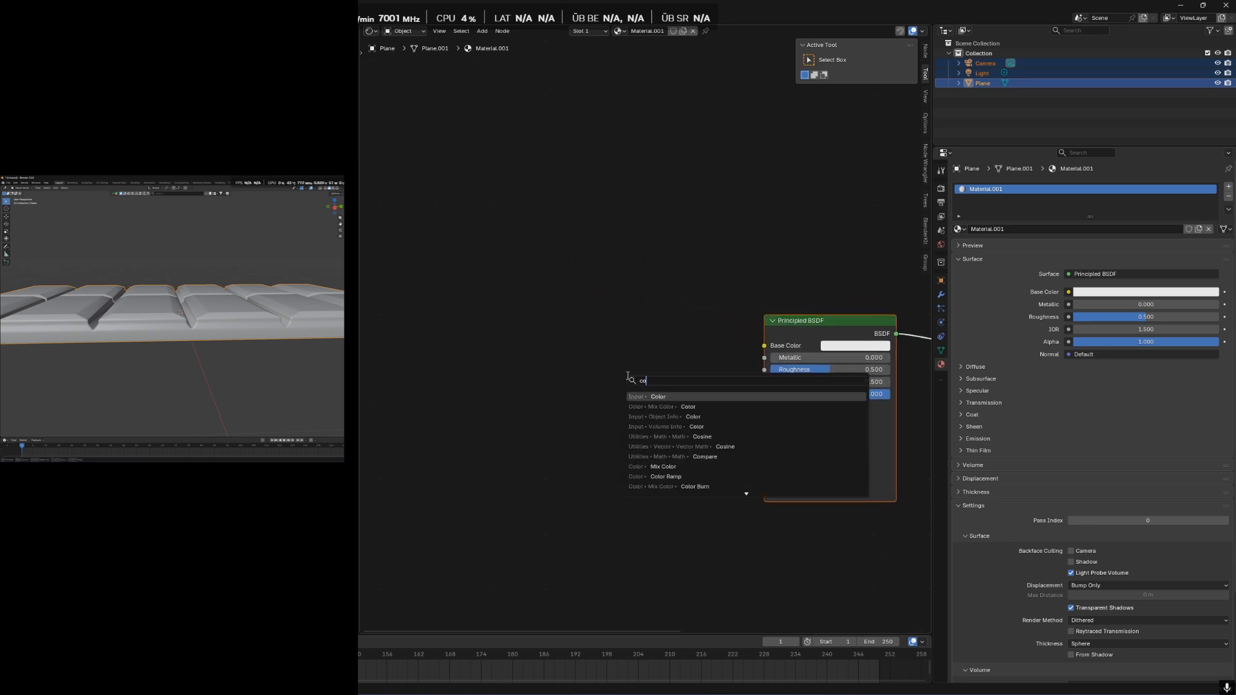
type("lo")
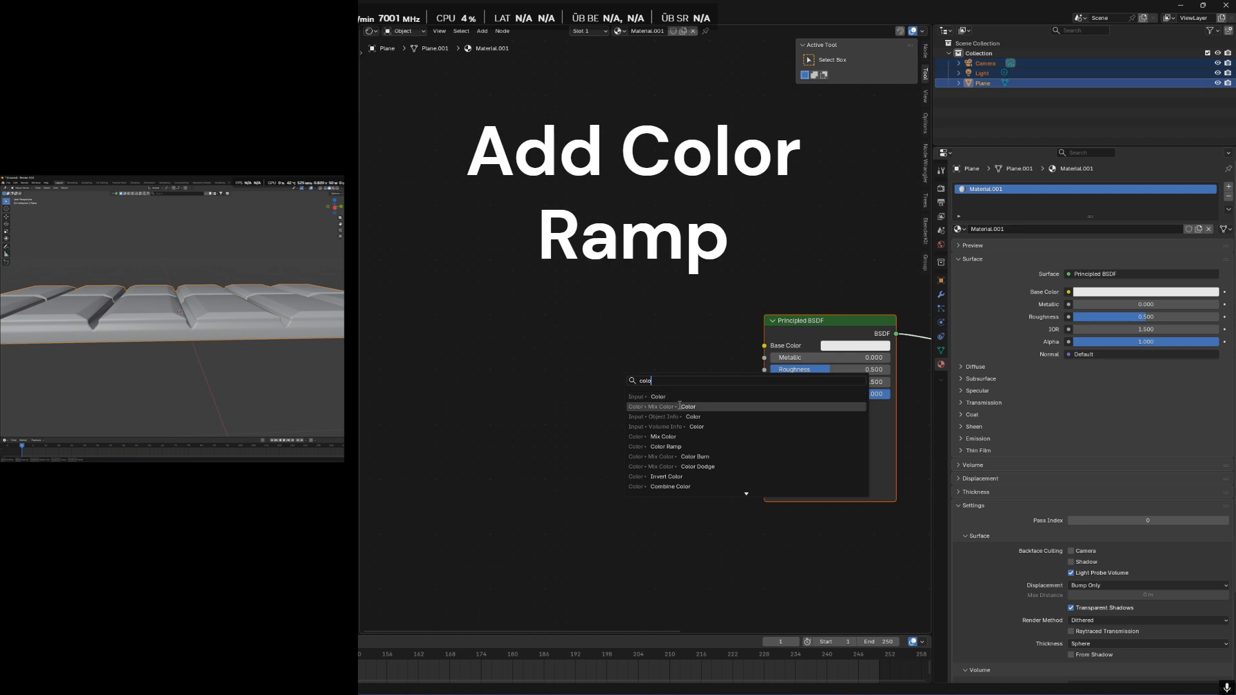
left_click(676, 445)
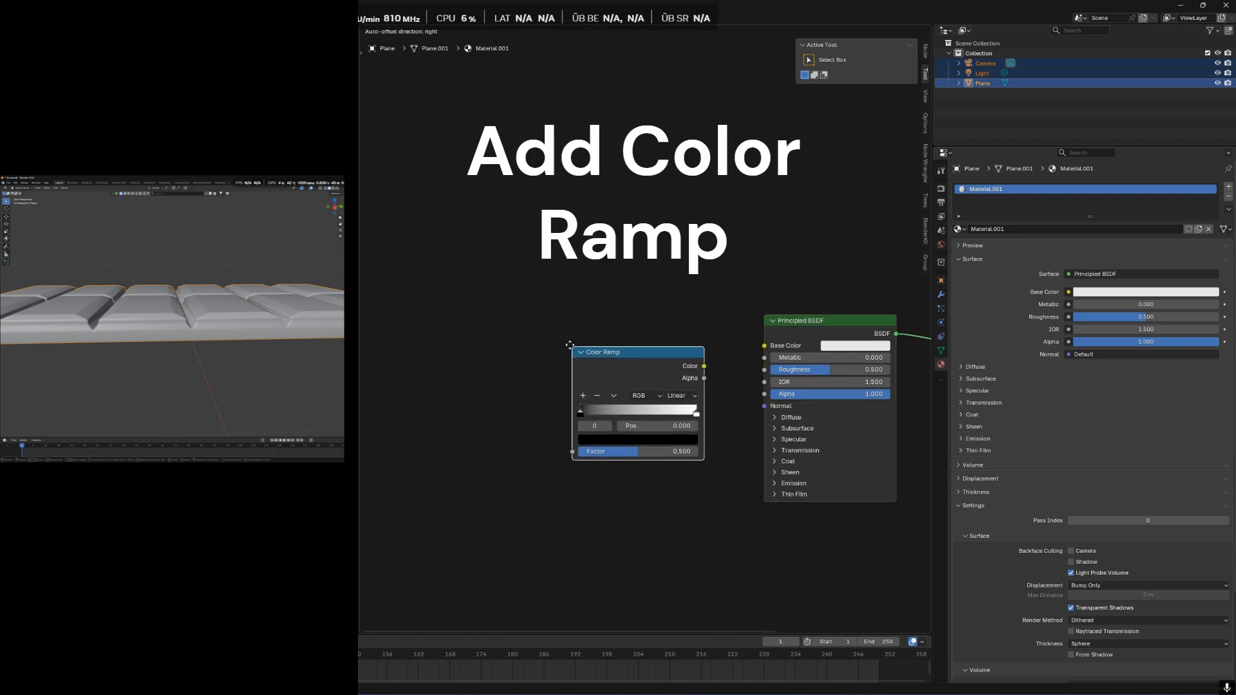
left_click(687, 349)
left_click_drag(686, 348, 764, 345)
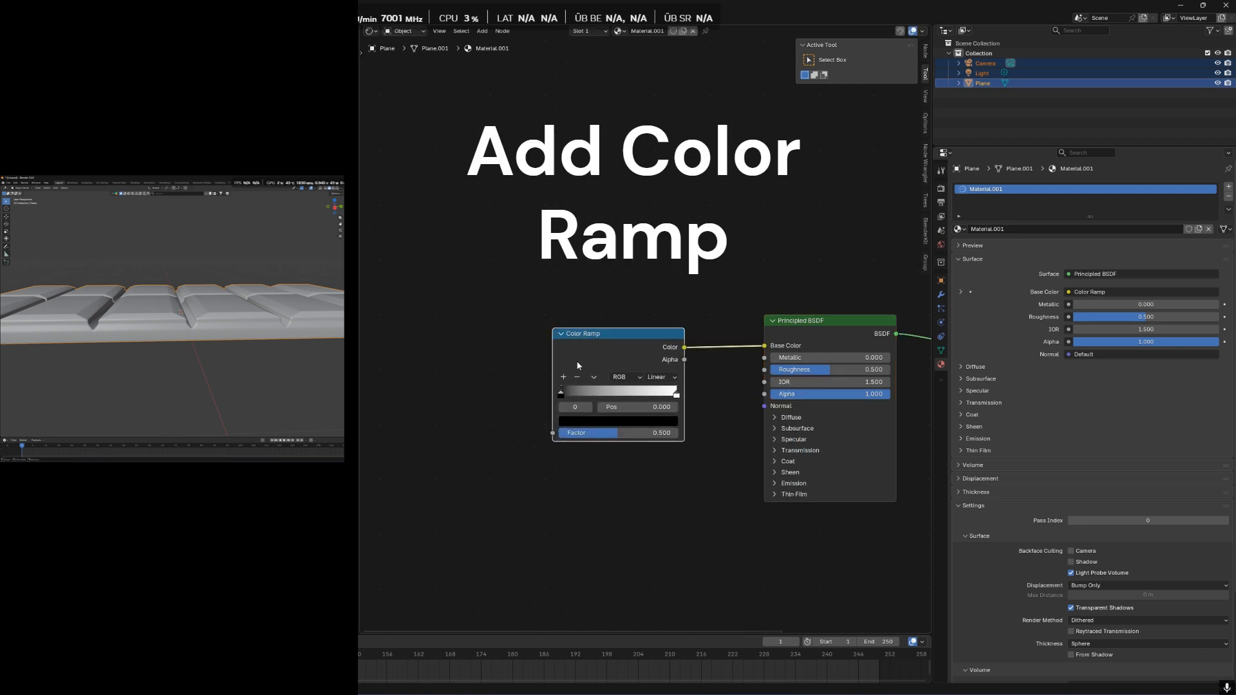
- Feed a new Noise Texture's Factor into the Color Ramp's Factor, with Scale 6.5 and Detail 1.64
middle_click_drag(555, 358, 768, 353)
key("shift+a")
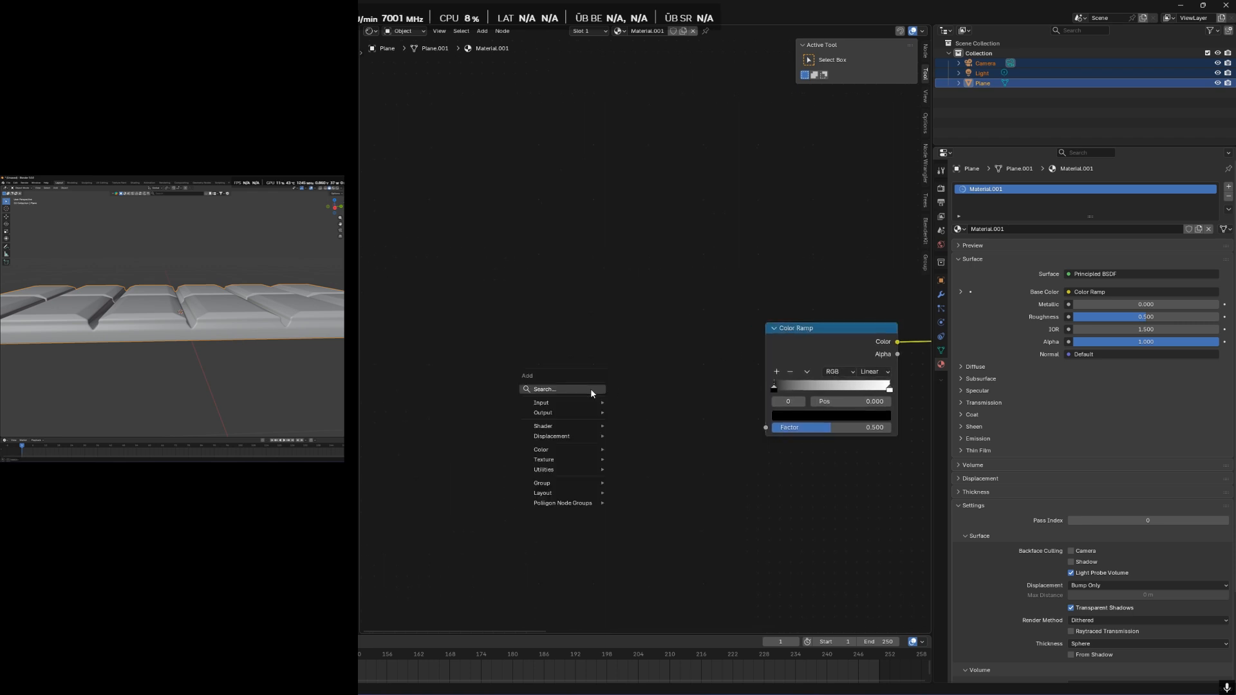
left_click(591, 390)
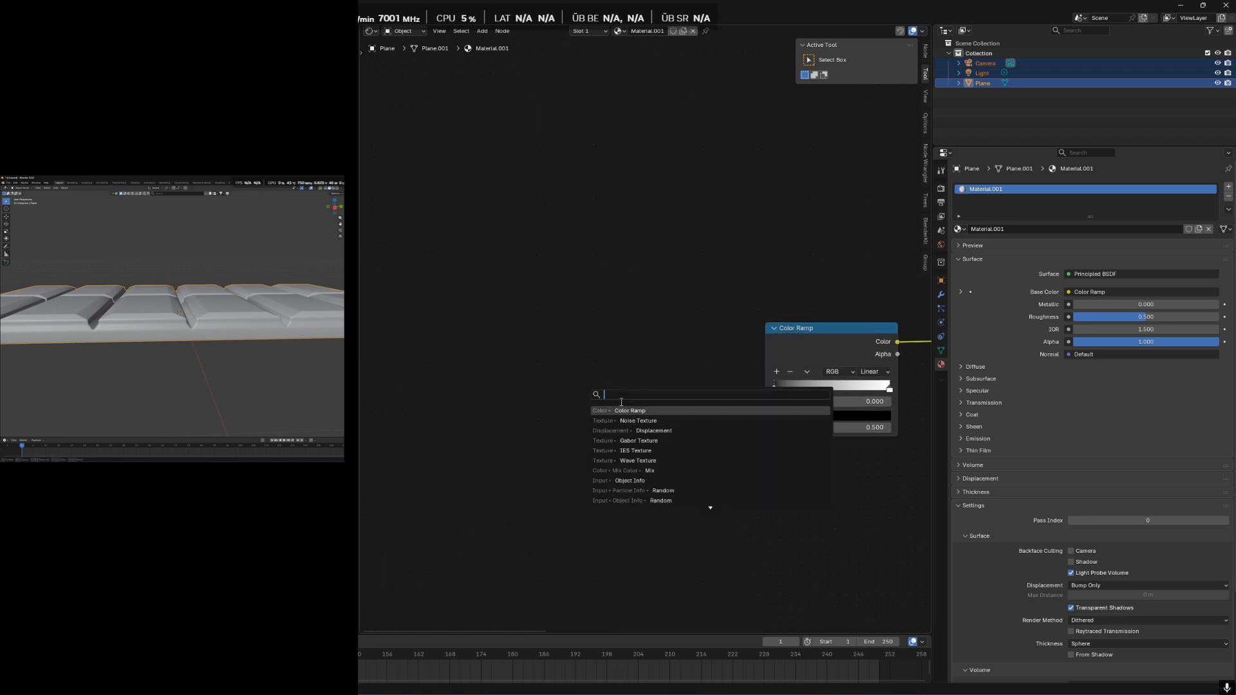
type("nois")
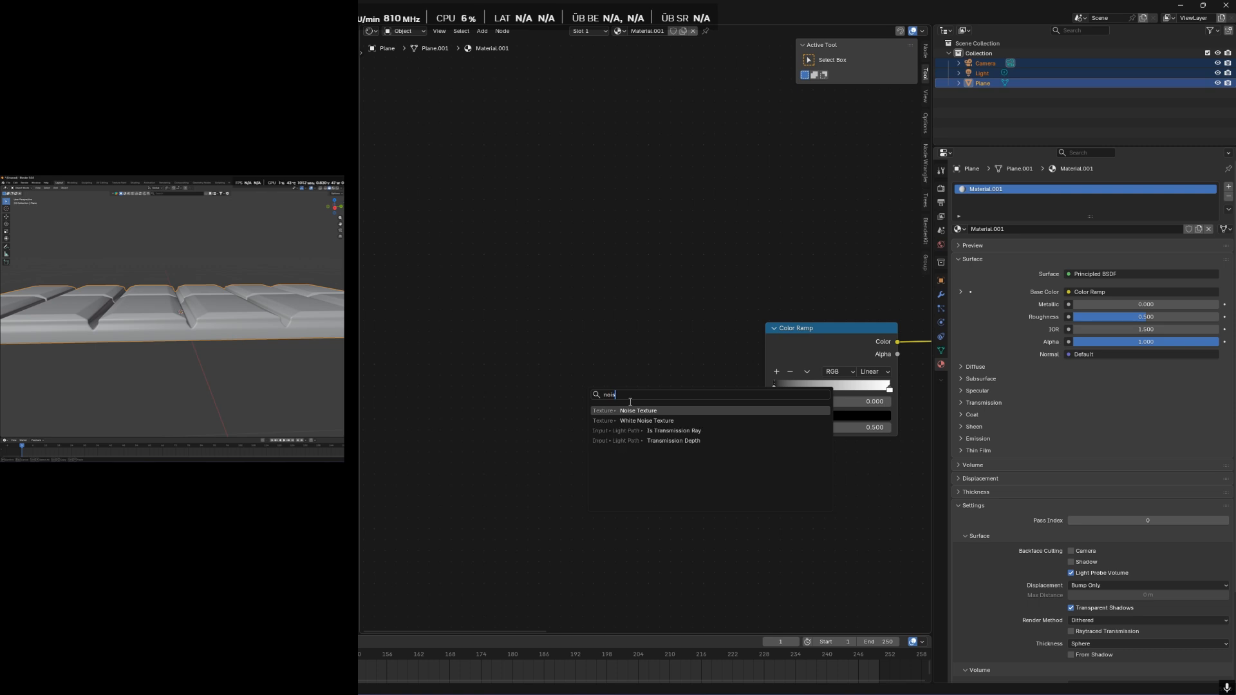
left_click(637, 412)
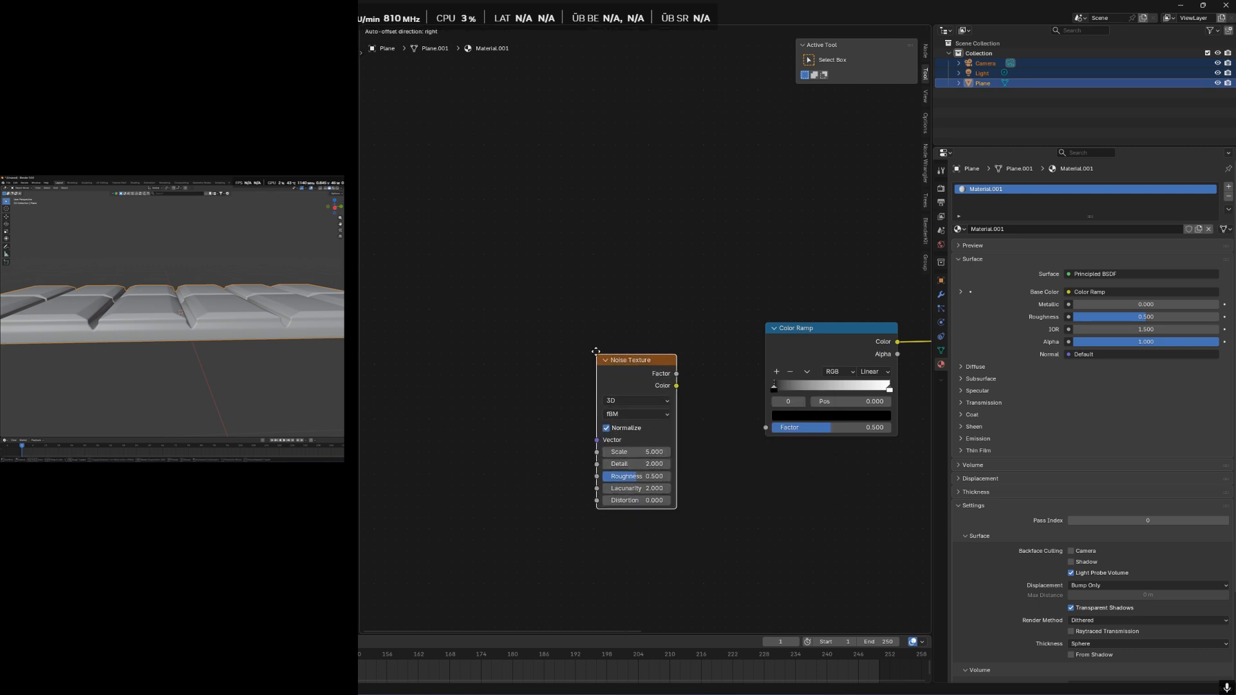
left_click_drag(665, 353, 765, 428)
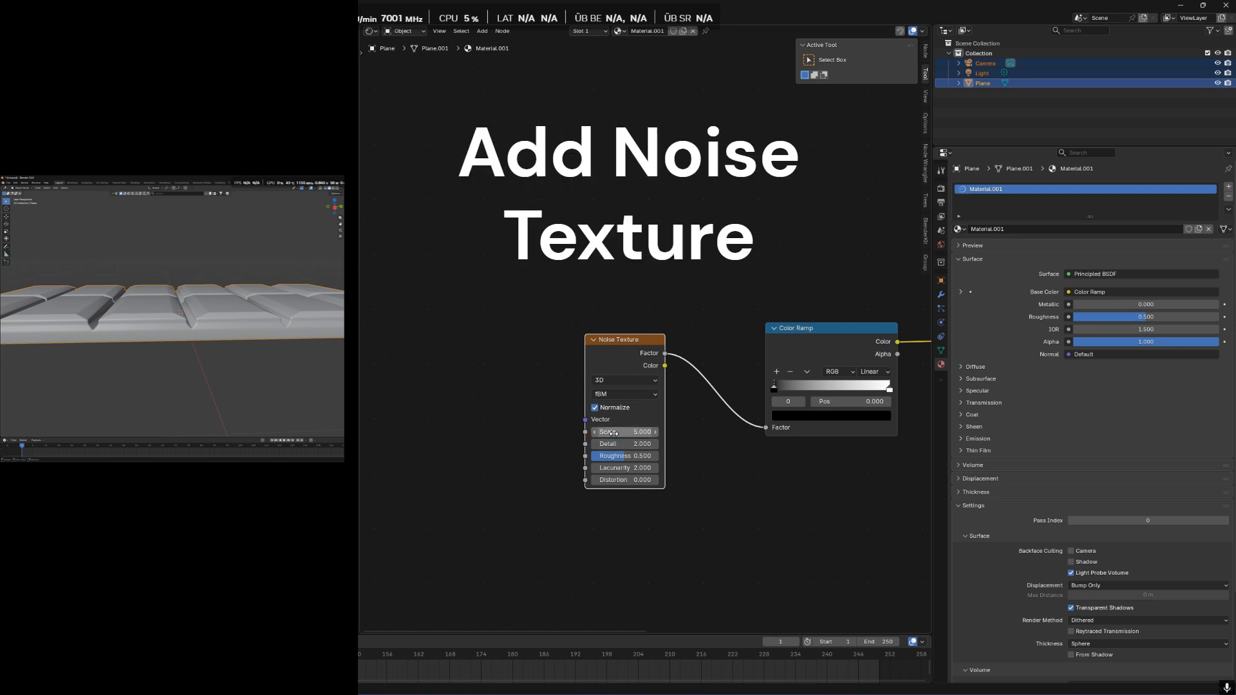
left_click_drag(614, 432, 621, 432)
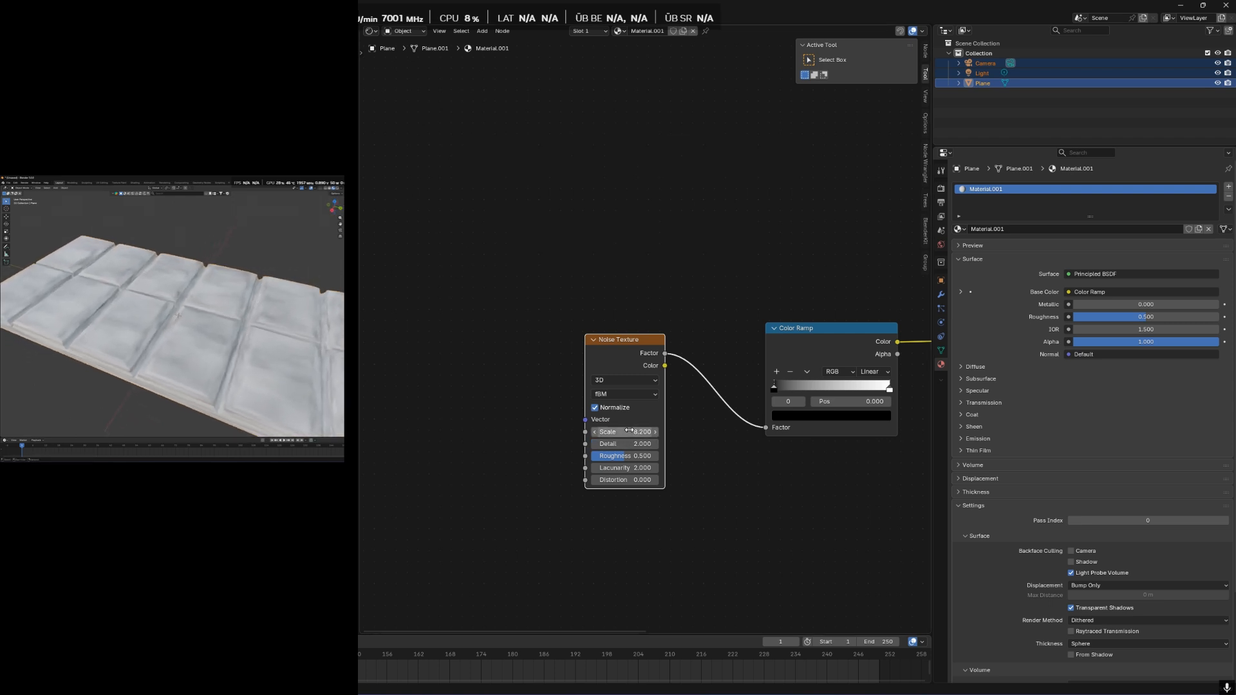
mouse_move(628, 431)
left_mouse_down()
mouse_move(617, 431)
mouse_move(657, 444)
mouse_move(613, 444)
left_mouse_up()
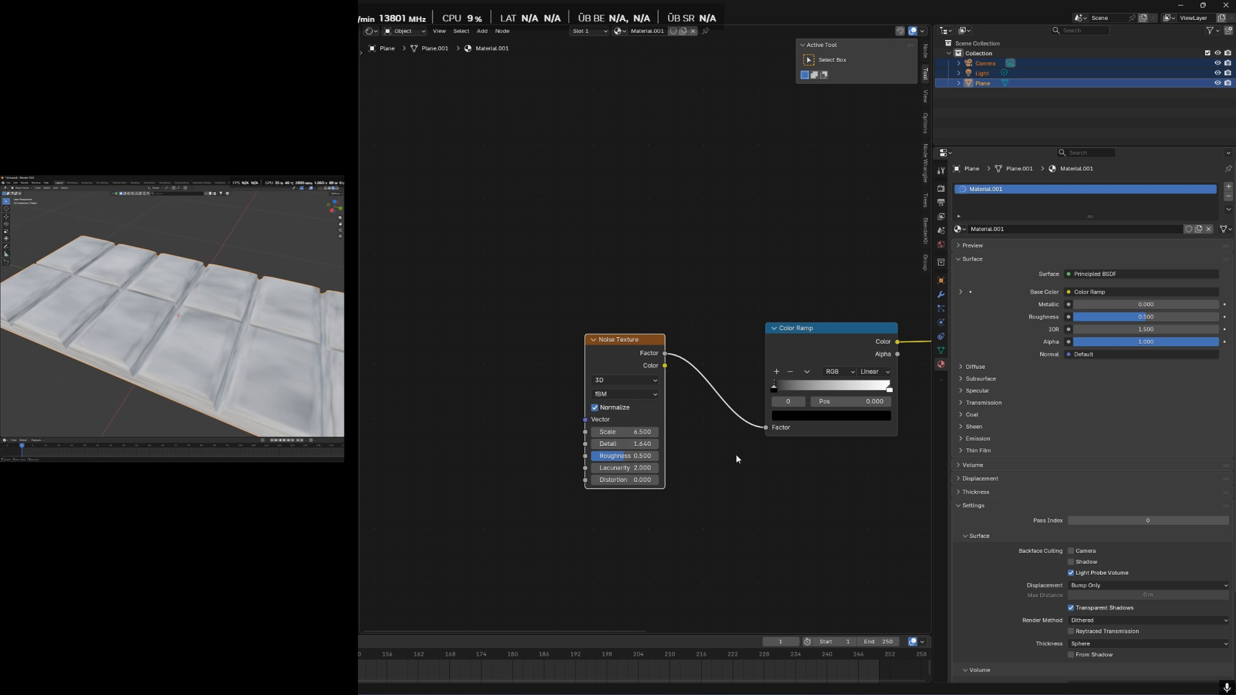
- Color the Color Ramp's first stop dark brown (#624524FF) and its last stop a darkened reddish brown
left_click(798, 415)
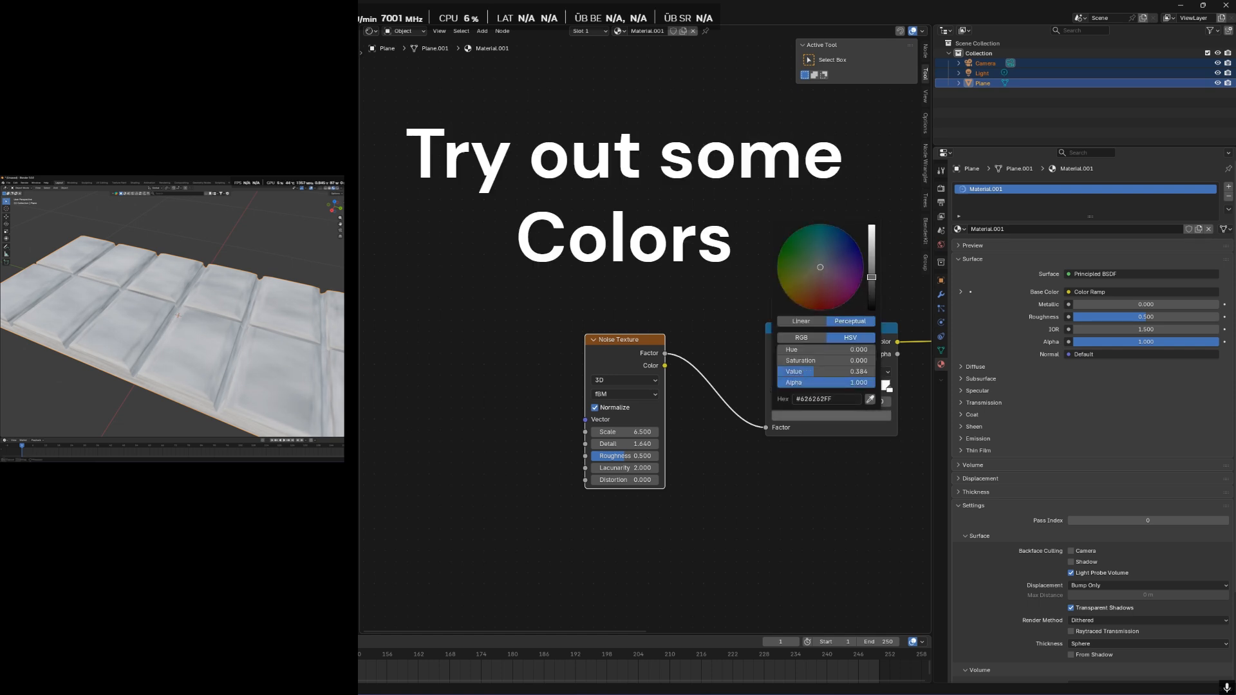
left_click_drag(819, 273, 805, 290)
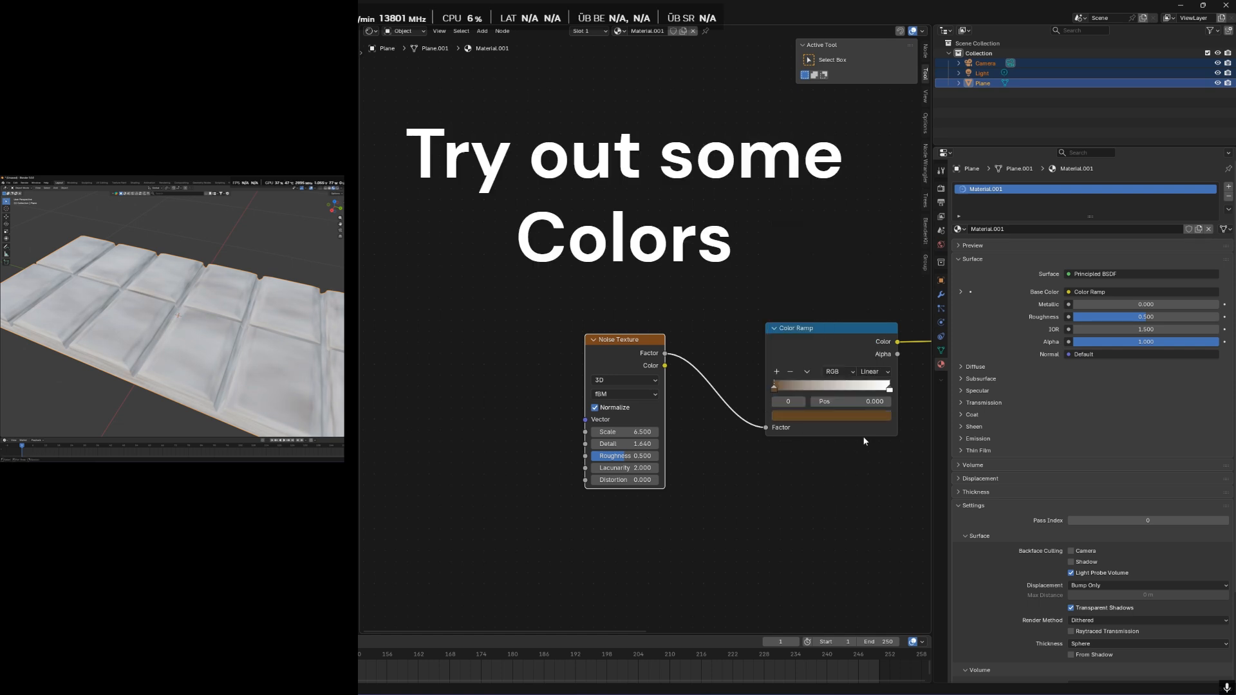
left_click(889, 389)
left_click(882, 415)
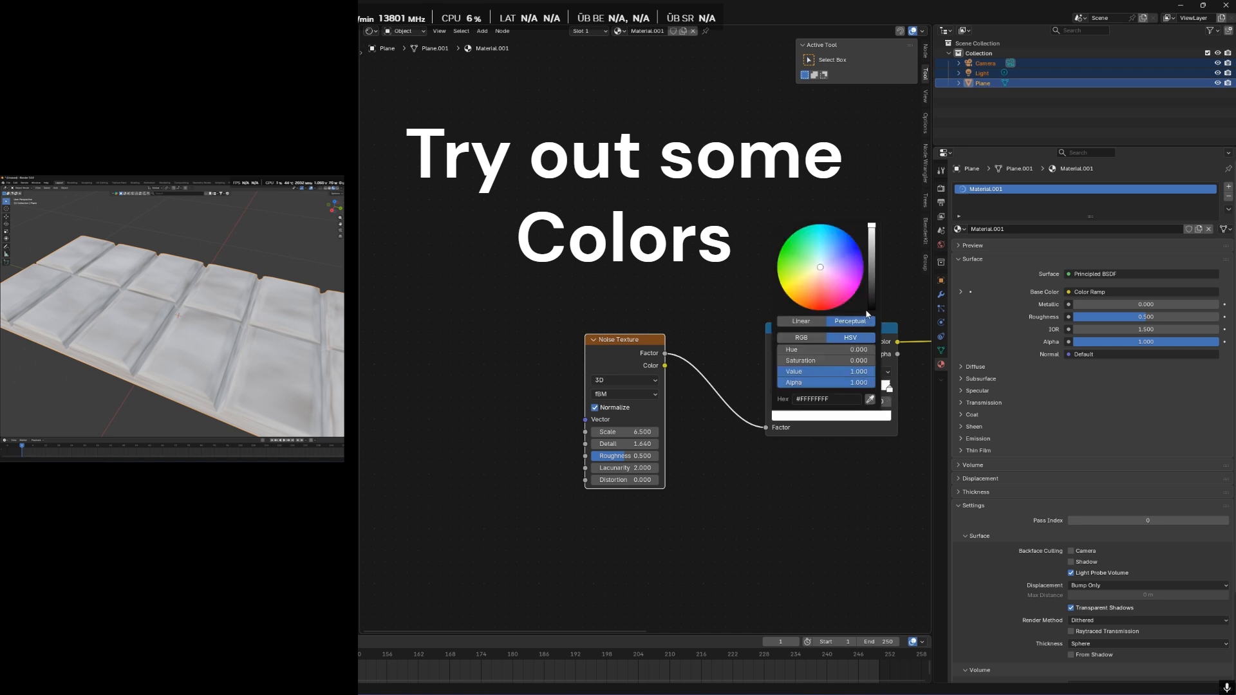
left_click_drag(820, 270, 811, 297)
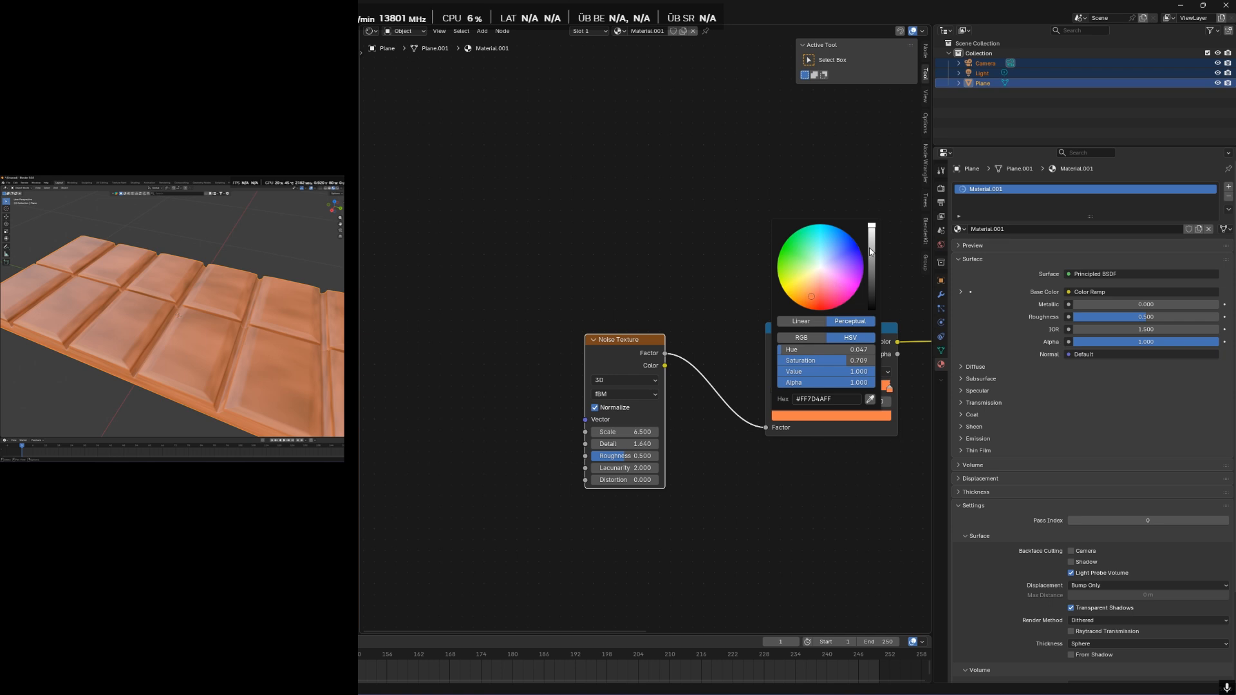
left_click_drag(870, 251, 871, 270)
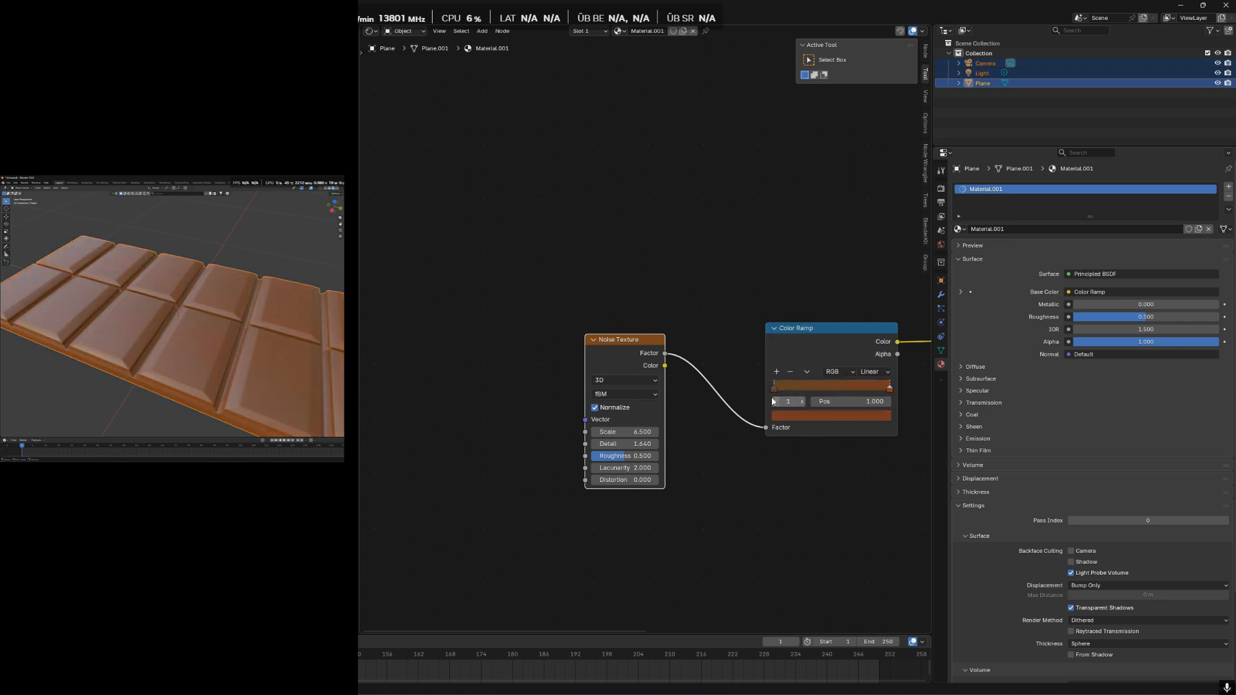
- Move the ramp's dark brown stop to position 0.382 and shift the end stop's hue slightly towards orange-brown
left_click_drag(775, 389, 821, 386)
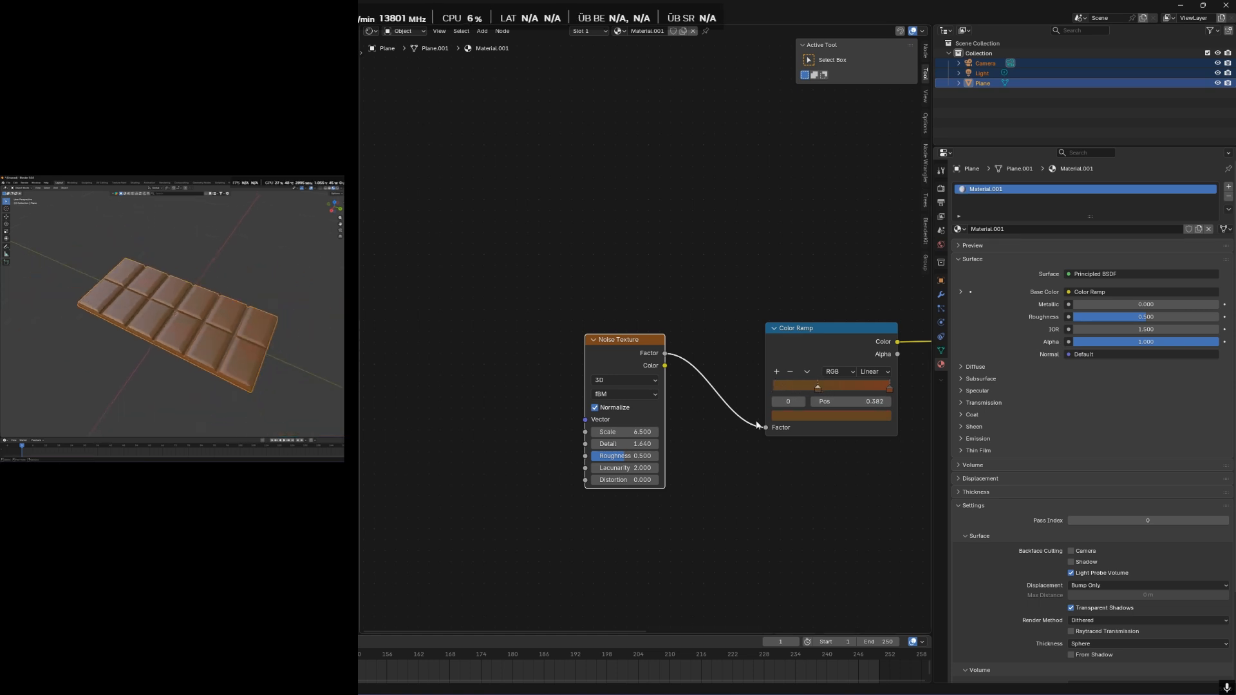
left_click(890, 389)
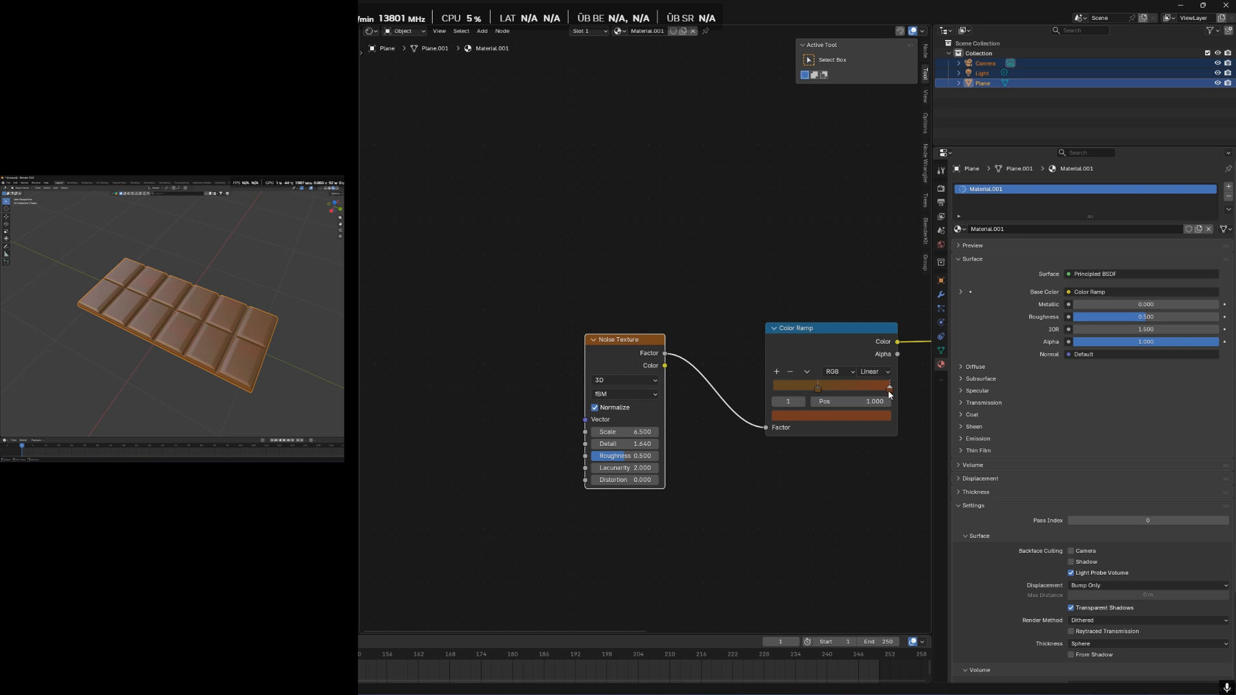
left_click(882, 415)
left_click_drag(810, 296, 808, 296)
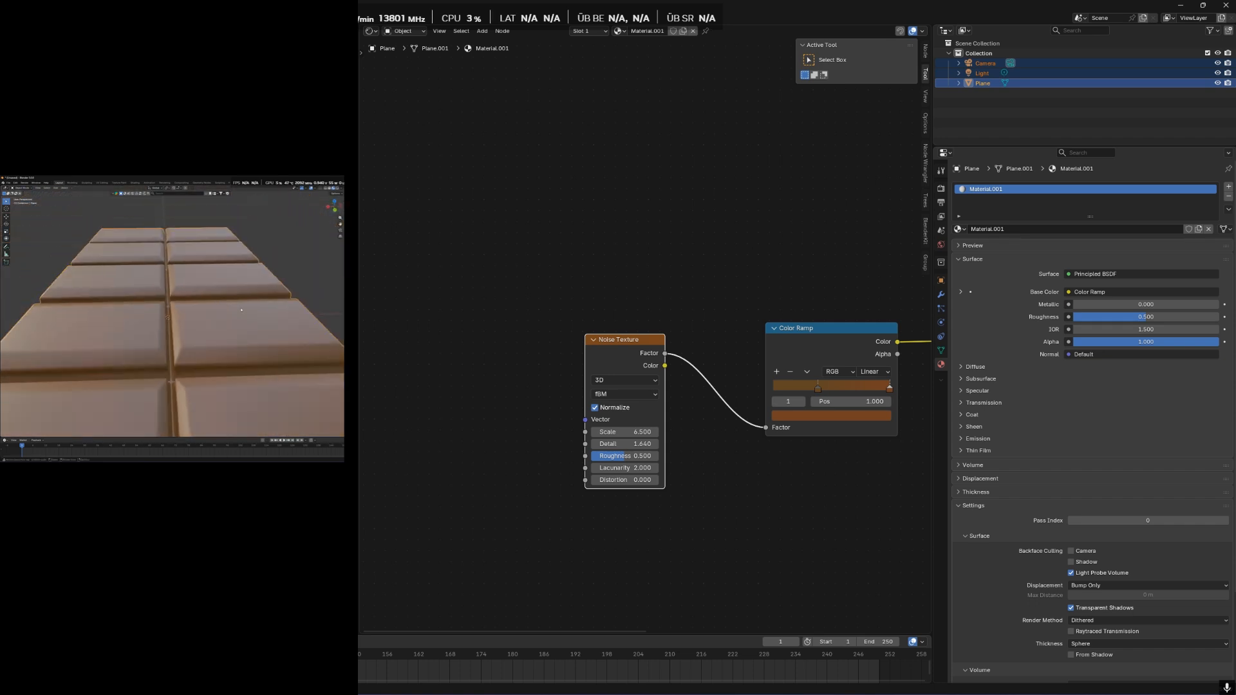
- Move the Color Ramp and Noise Texture nodes away from the Principled BSDF to open a gap before it
middle_click_drag(267, 312, 280, 305)
middle_click_drag(786, 436, 732, 398)
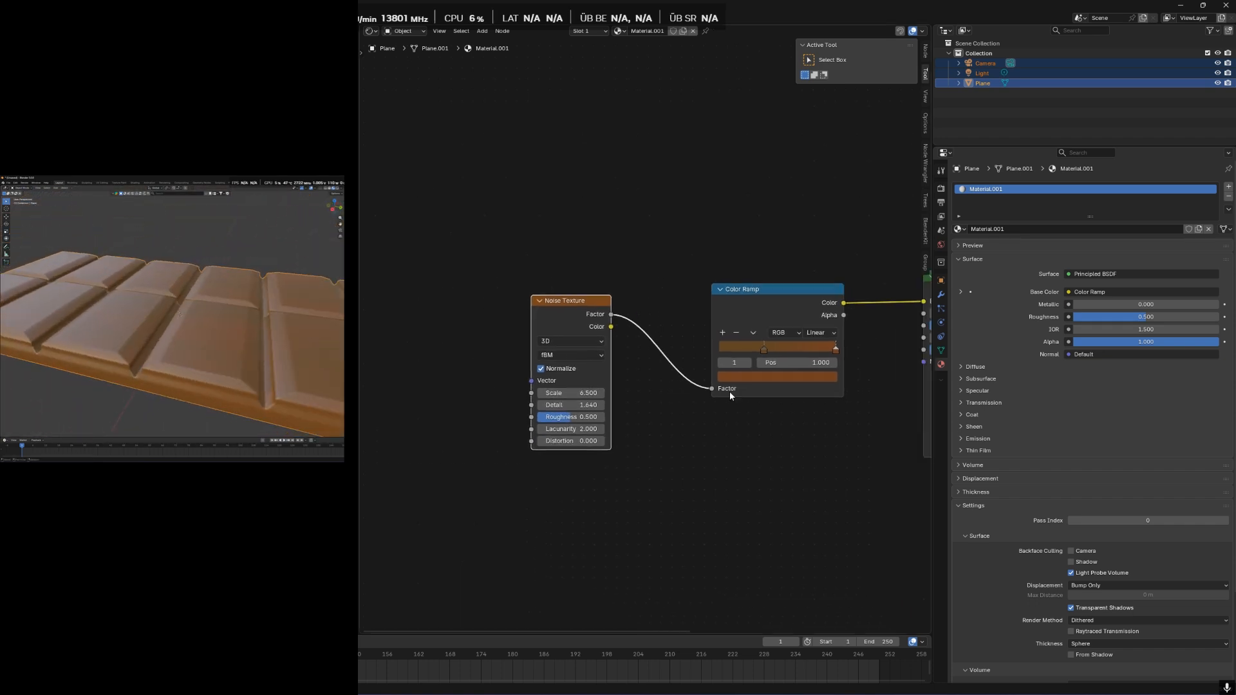
left_click(732, 459)
middle_click_drag(732, 458, 692, 227)
left_click_drag(692, 228, 613, 233)
left_click_drag(495, 220, 438, 221)
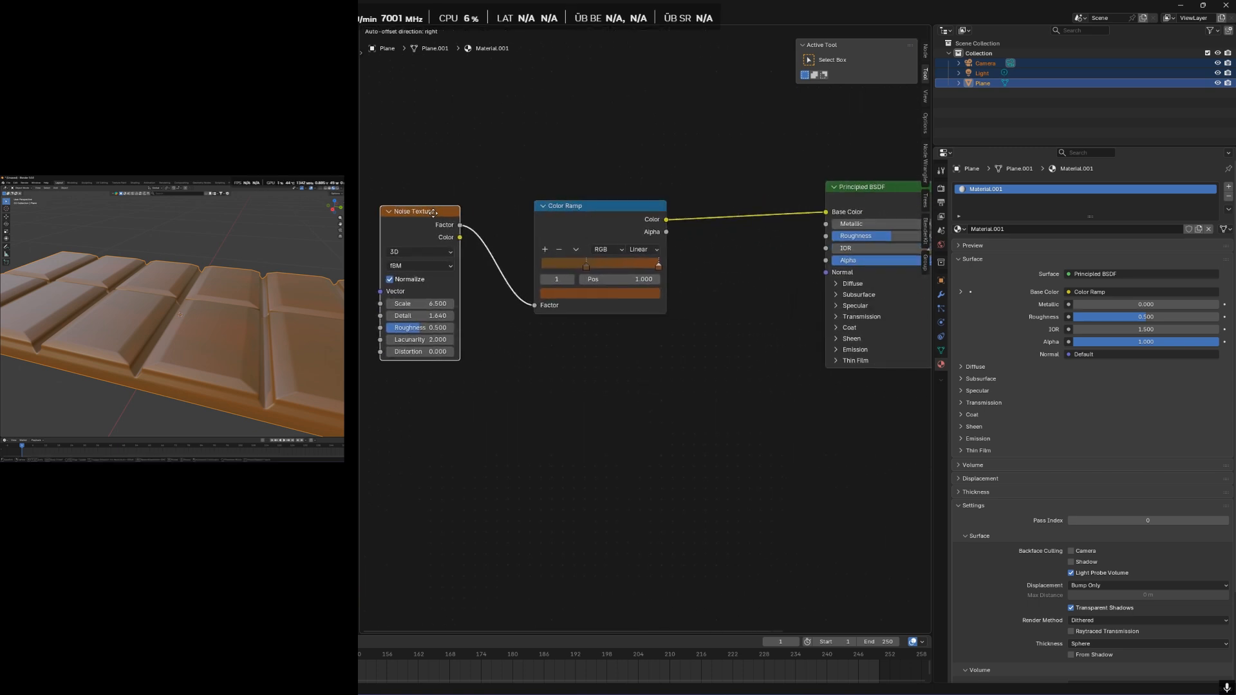
- Add a Mix Color node and insert it on the link between the Color Ramp and the Principled BSDF's Base Color
key("shift+a")
type("m")
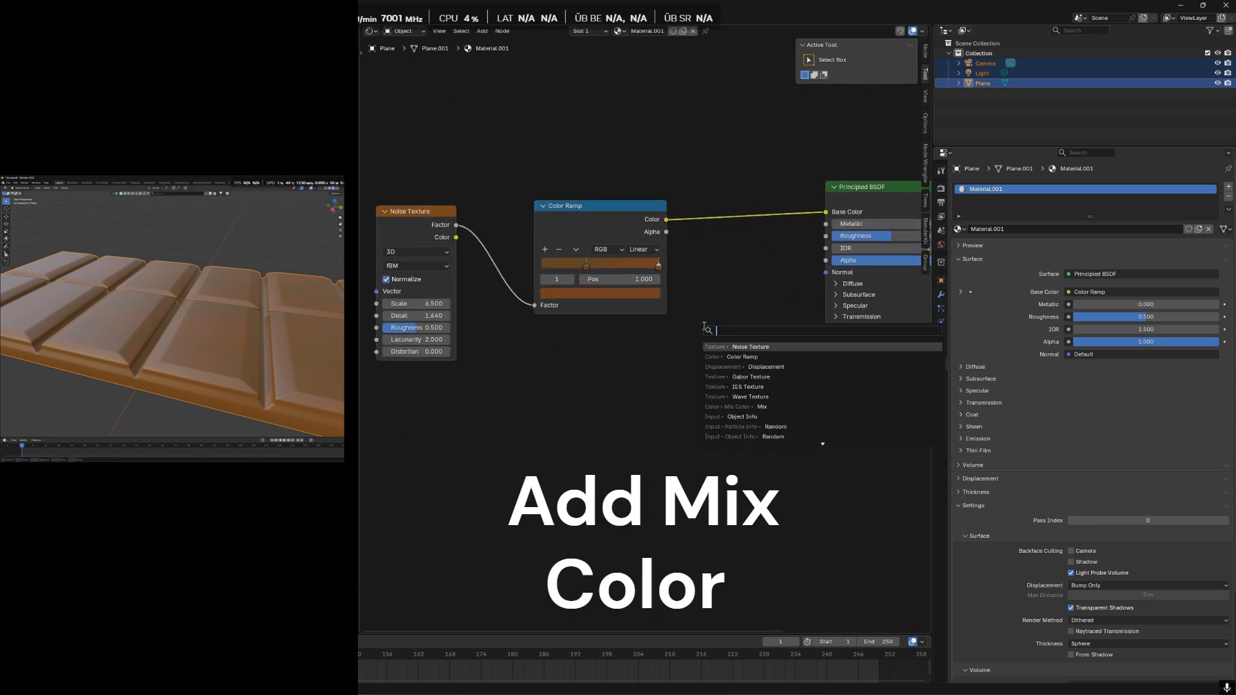
type("ix")
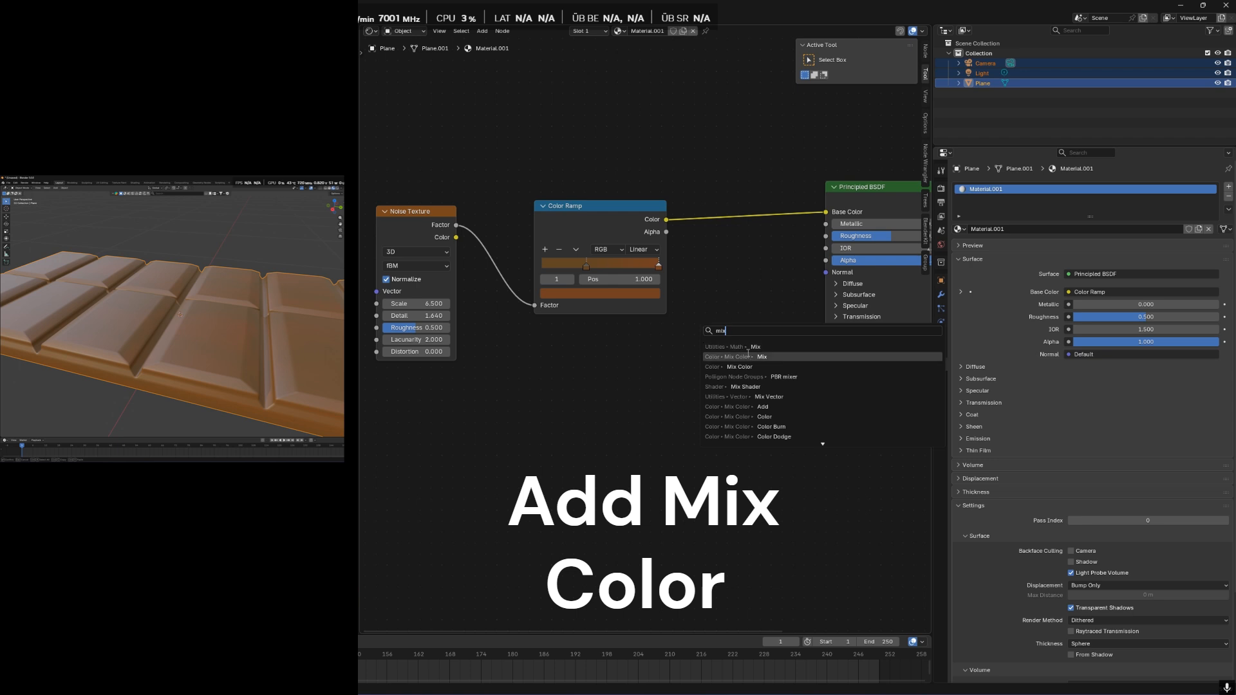
left_click(733, 366)
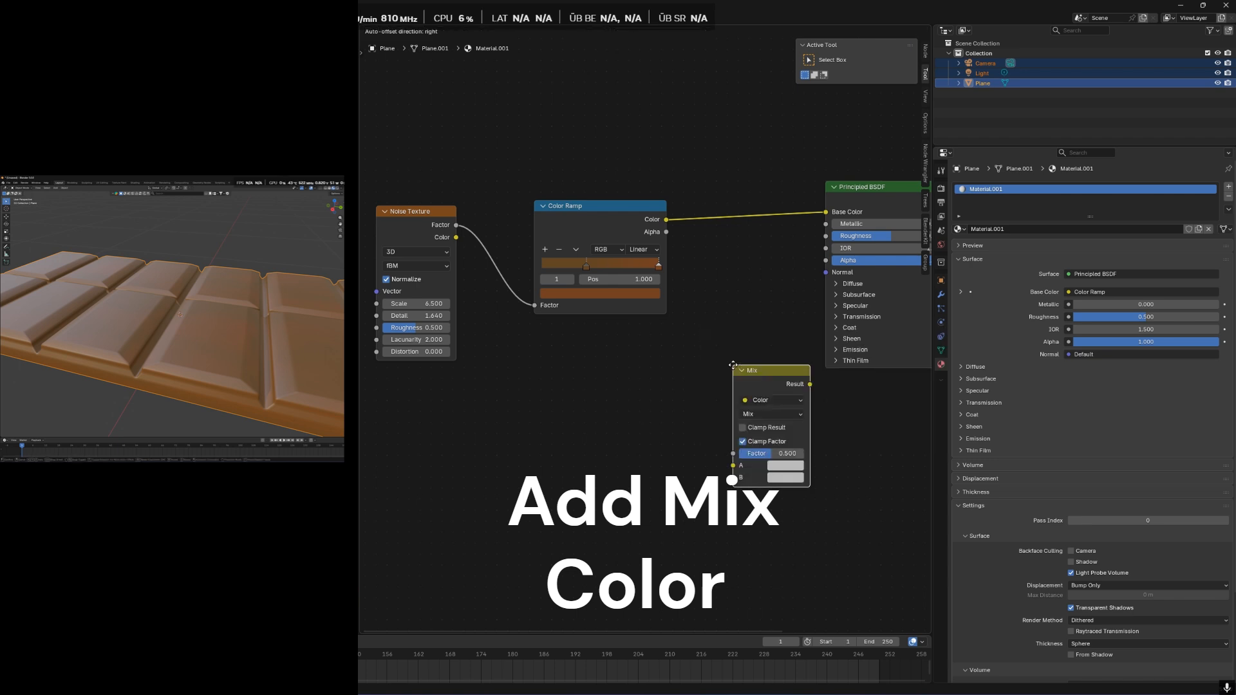
left_click(716, 207)
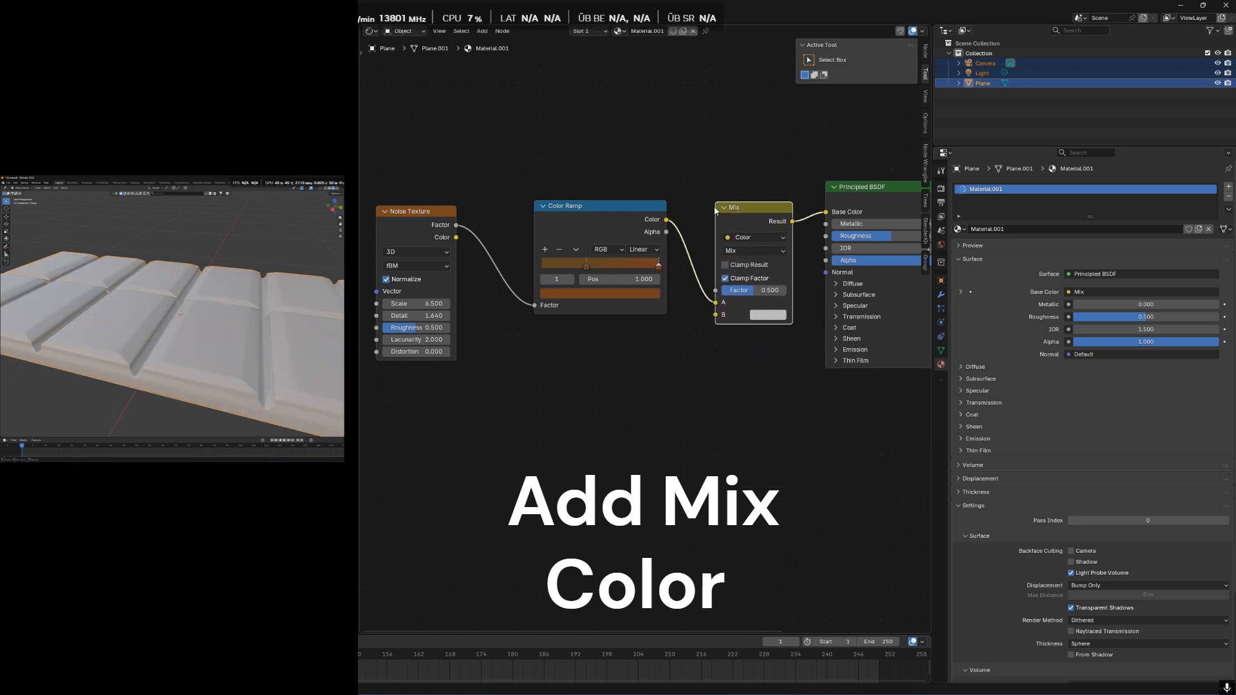
- Add a Wave Texture node and place it below the Noise Texture
middle_click_drag(517, 394, 571, 367)
key("shift+a")
left_click(571, 368)
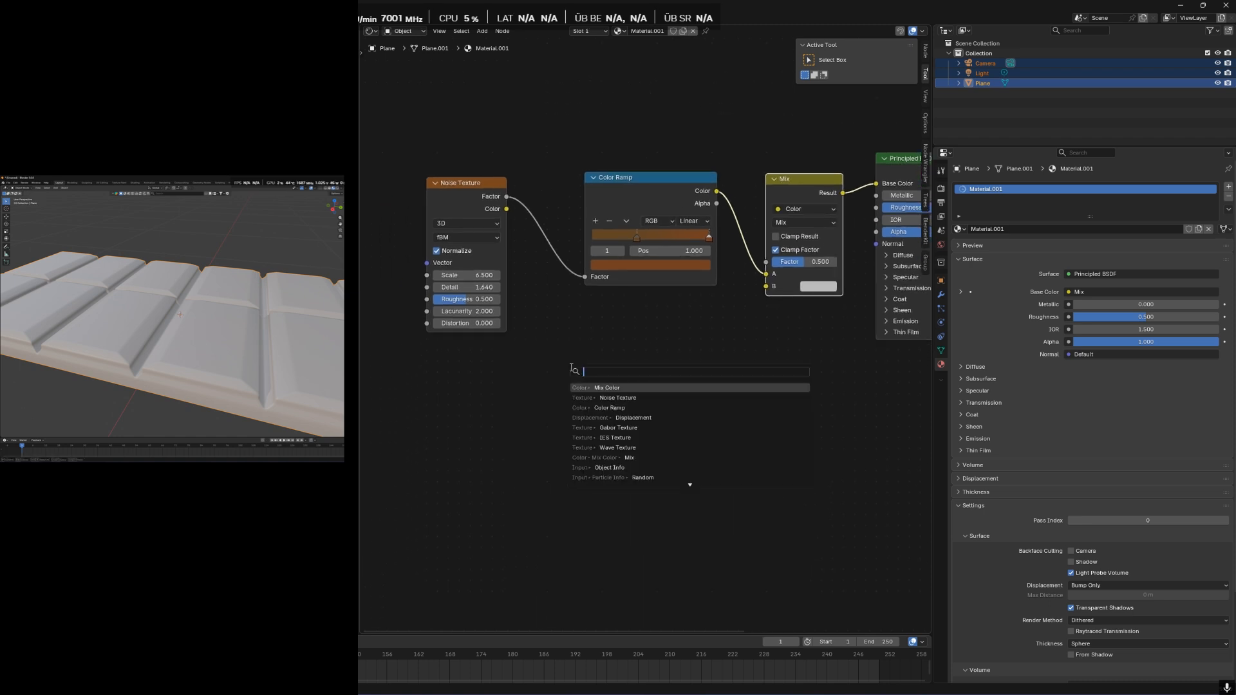
type("wave")
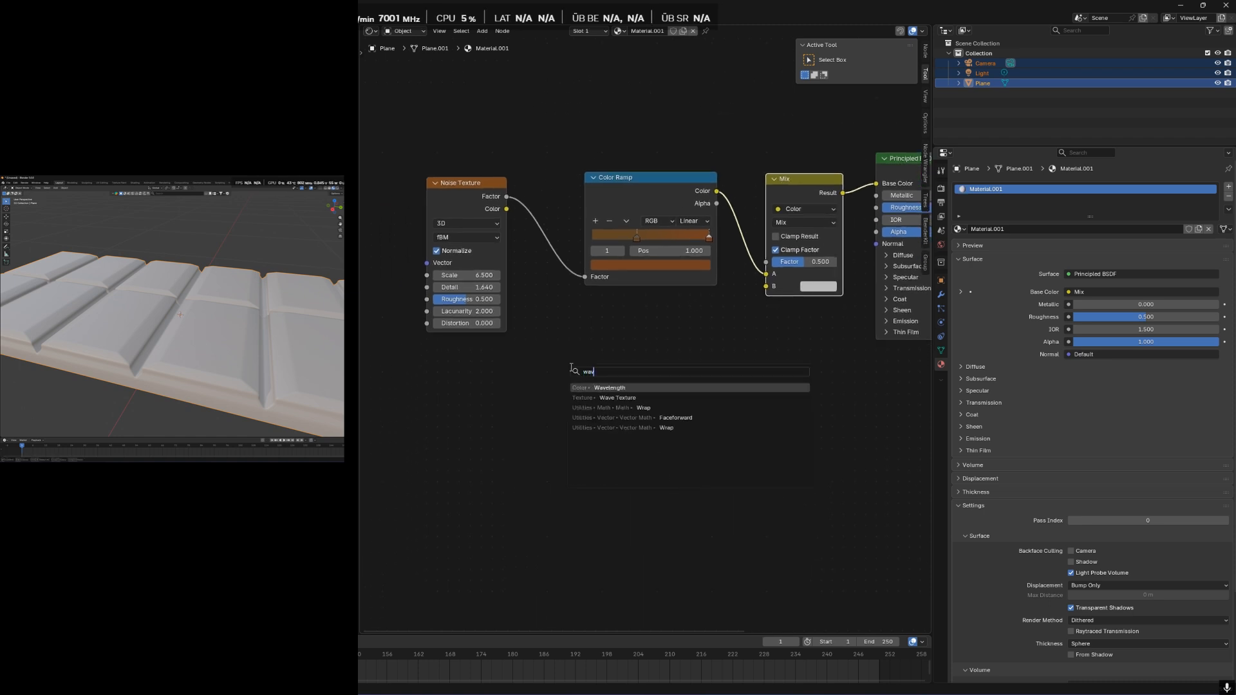
left_click(612, 397)
left_click(602, 370)
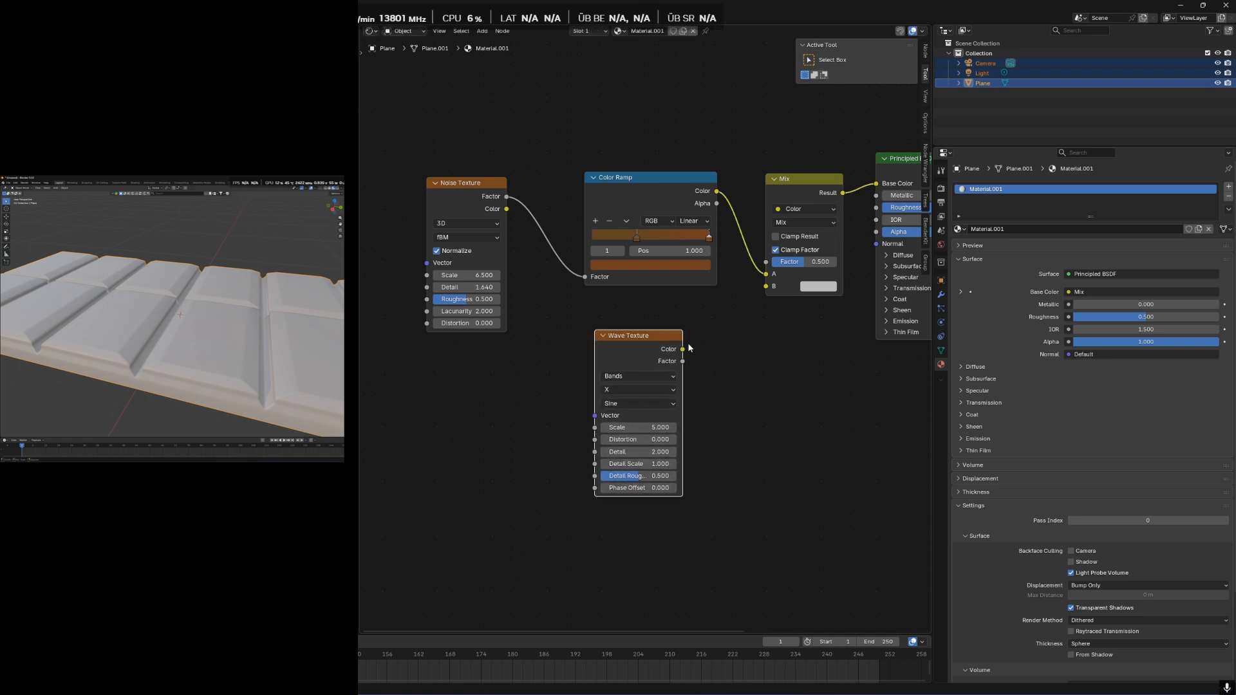
left_click_drag(688, 346, 754, 290)
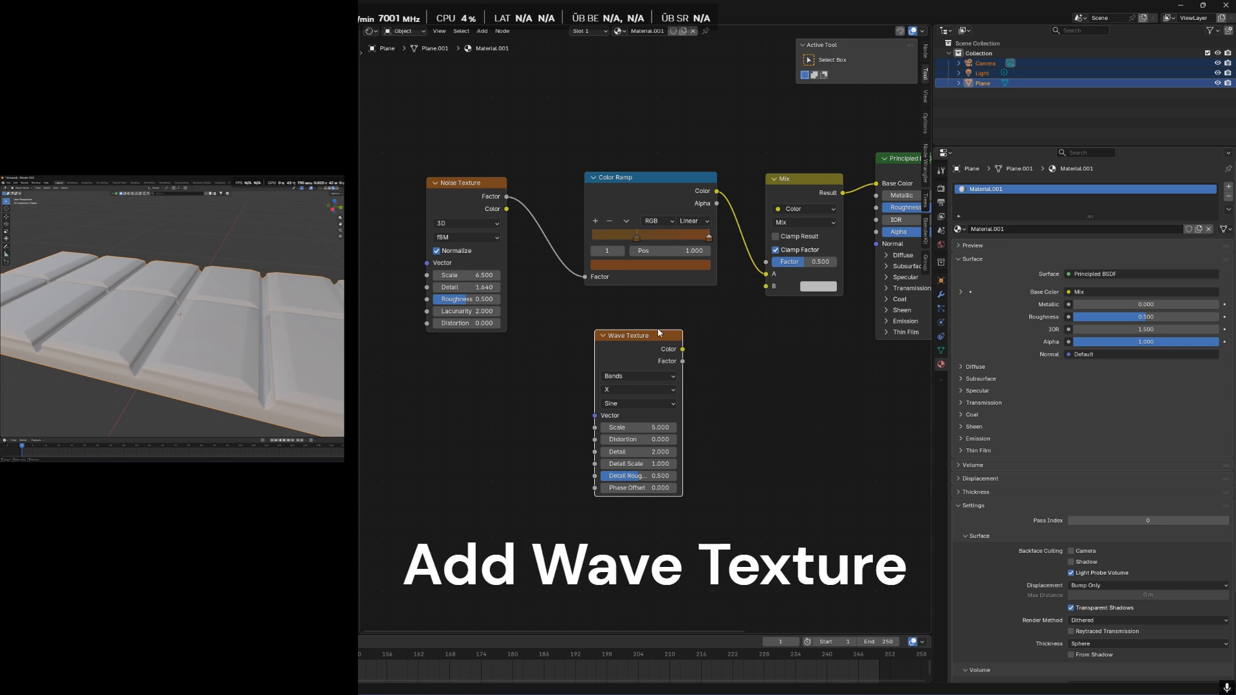
left_click_drag(656, 335, 583, 438)
- Duplicate the Color Ramp below the original, feeding the Wave Texture's Color into its Factor and its Color into the Mix node's B
left_click(644, 187)
key("shift+d")
left_click(642, 349)
left_click_drag(714, 353, 765, 286)
key("g")
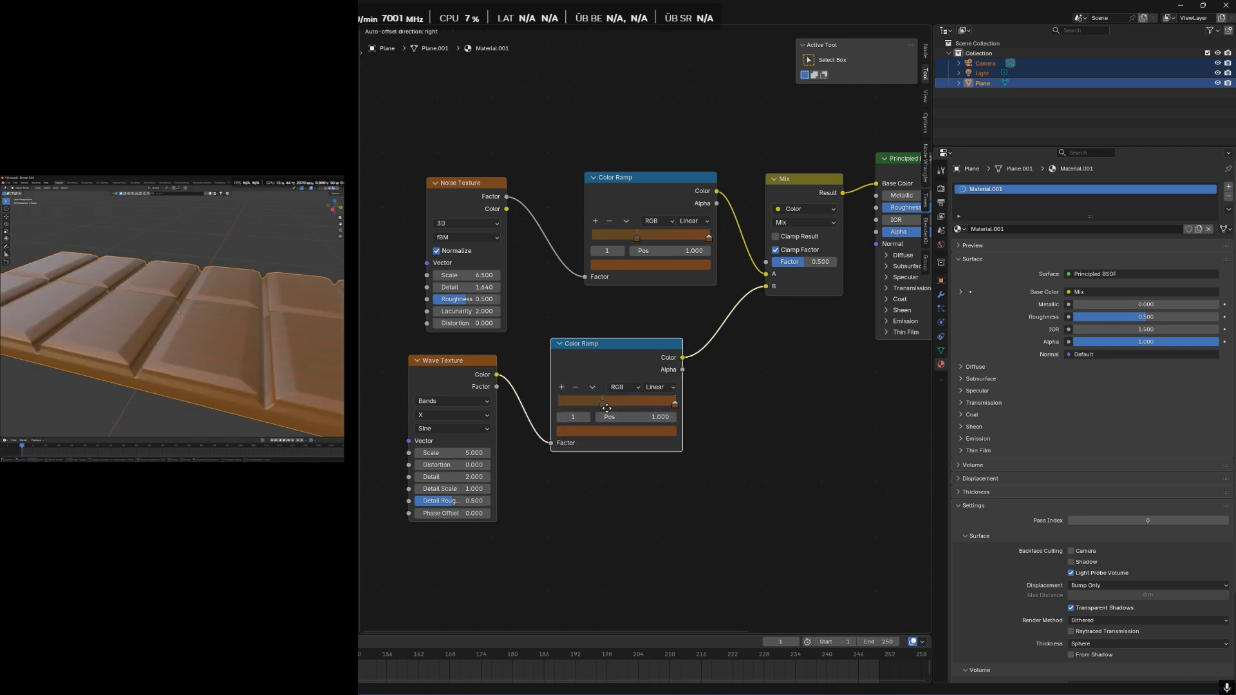
left_click(638, 402)
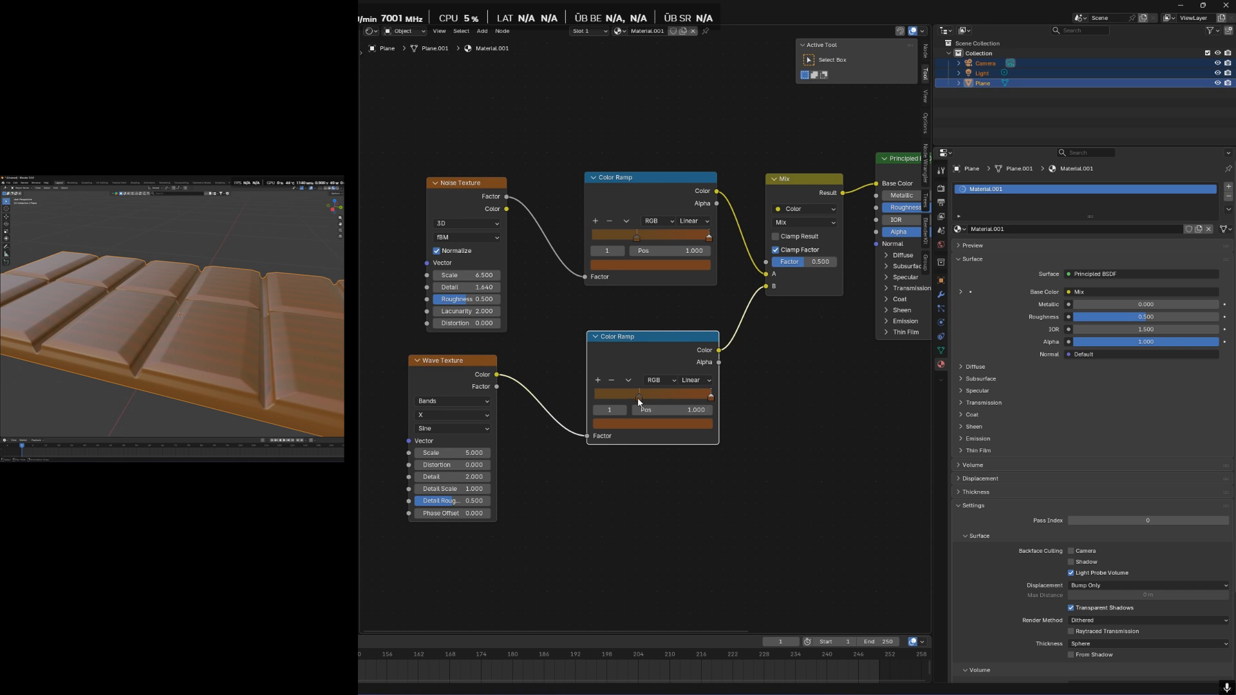
- Set the duplicated ramp's first stop to white (#FFFFFFFF) at position 0 and move its brown stop to 0.218
left_click_drag(638, 400, 597, 404)
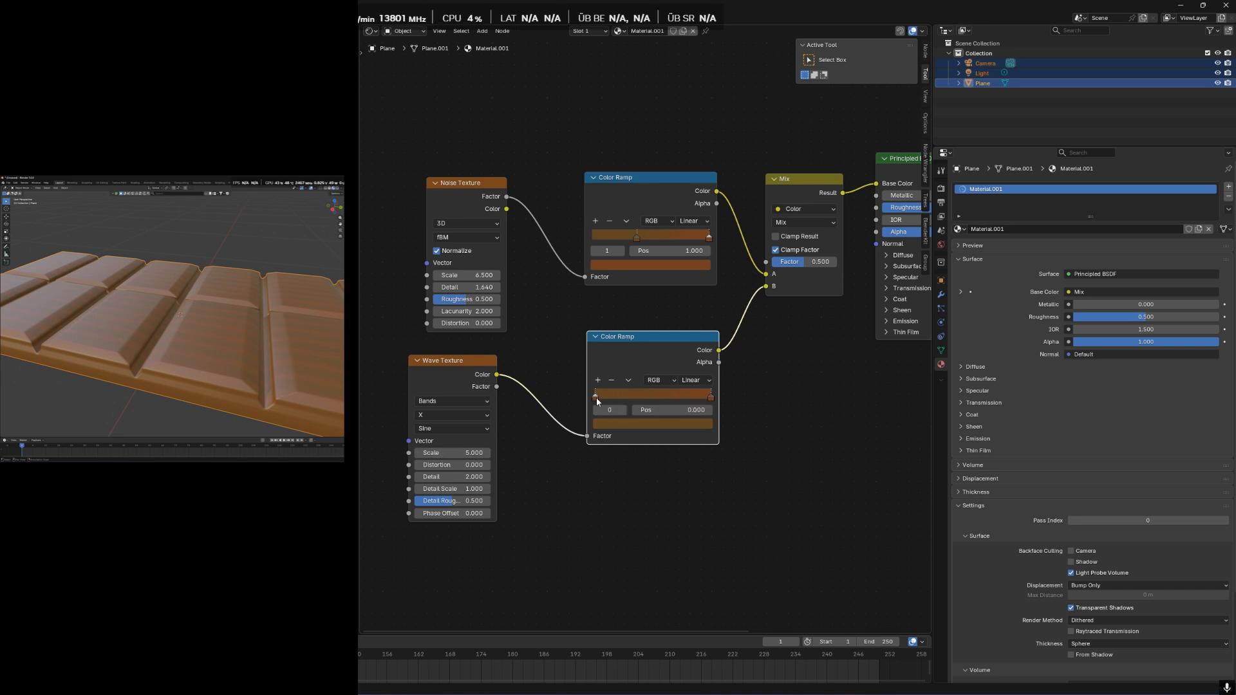
left_click(620, 423)
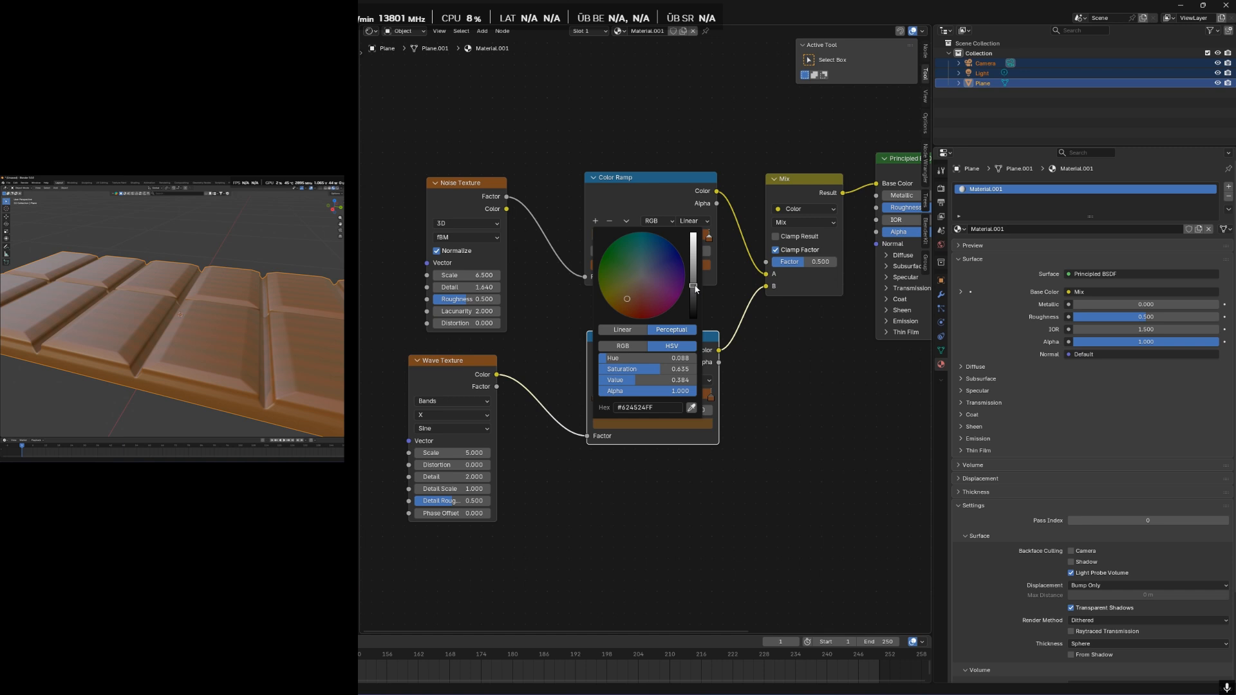
left_click_drag(693, 285, 693, 233)
left_click_drag(647, 358, 602, 369)
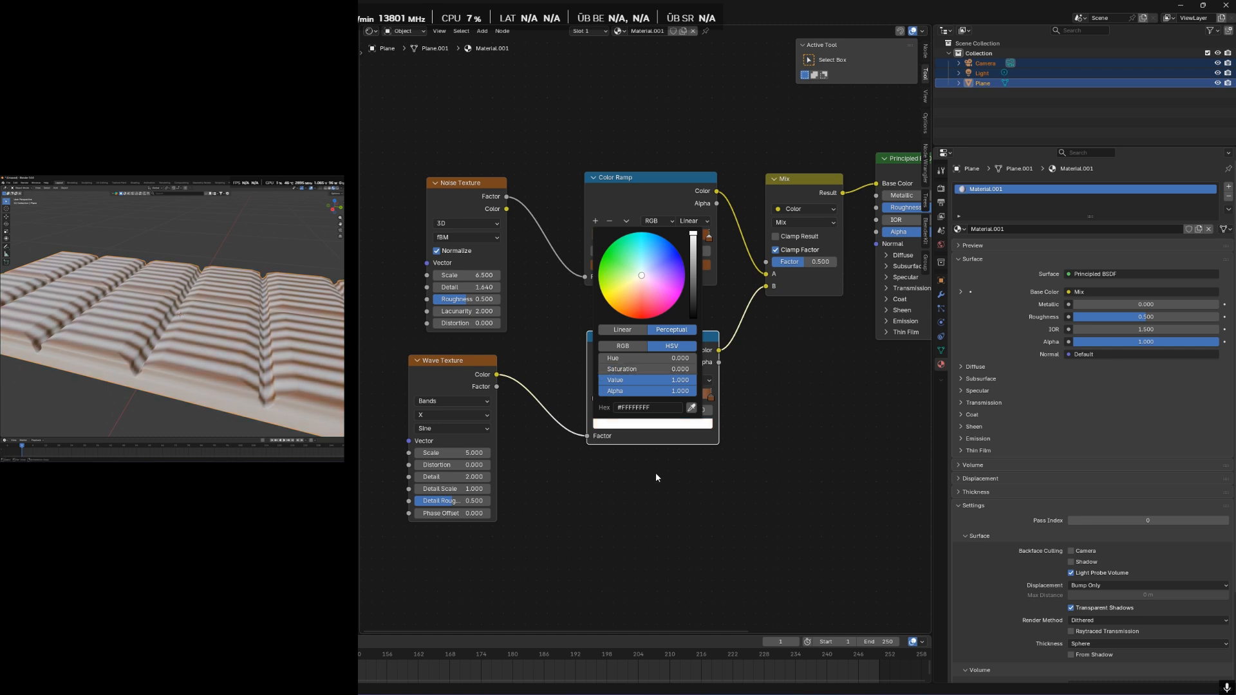
left_click_drag(708, 398, 611, 407)
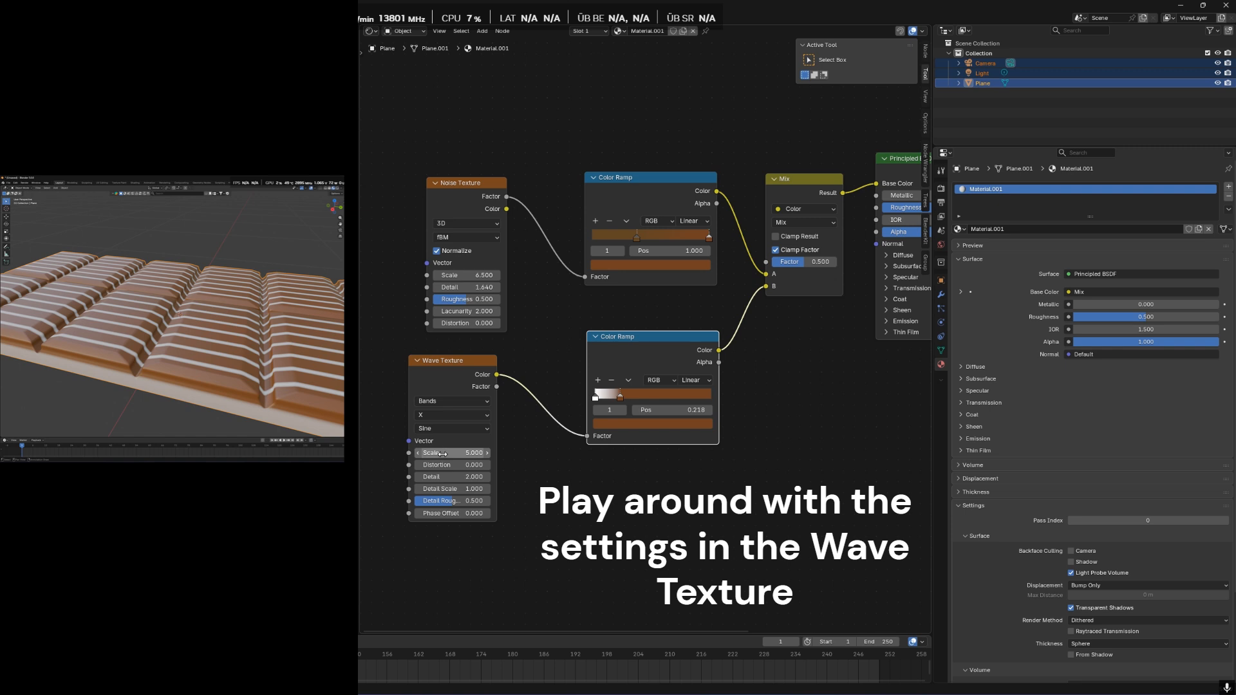
- Set the Wave Texture's Scale to 1.3, Distortion to 10.3 and Detail to 2.8
mouse_move(443, 454)
left_mouse_down()
mouse_move(380, 453)
mouse_move(476, 464)
mouse_move(451, 458)
left_mouse_up()
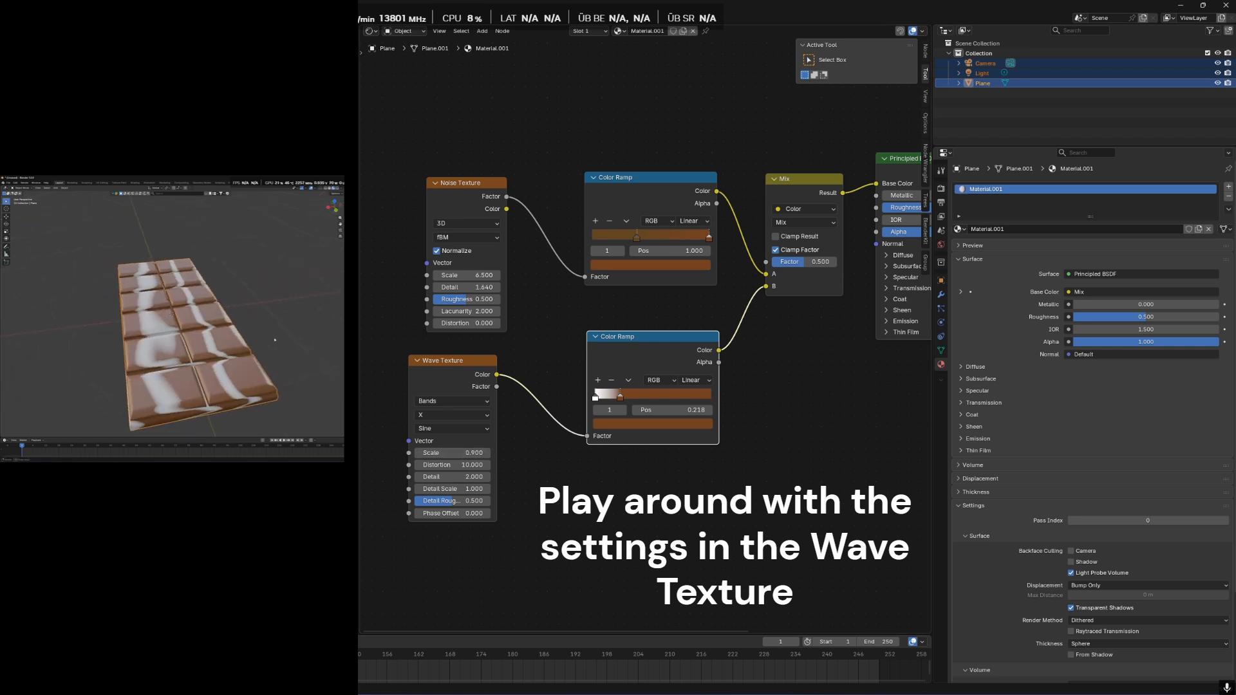
mouse_move(444, 453)
left_mouse_down()
mouse_move(460, 452)
mouse_move(455, 464)
left_mouse_up()
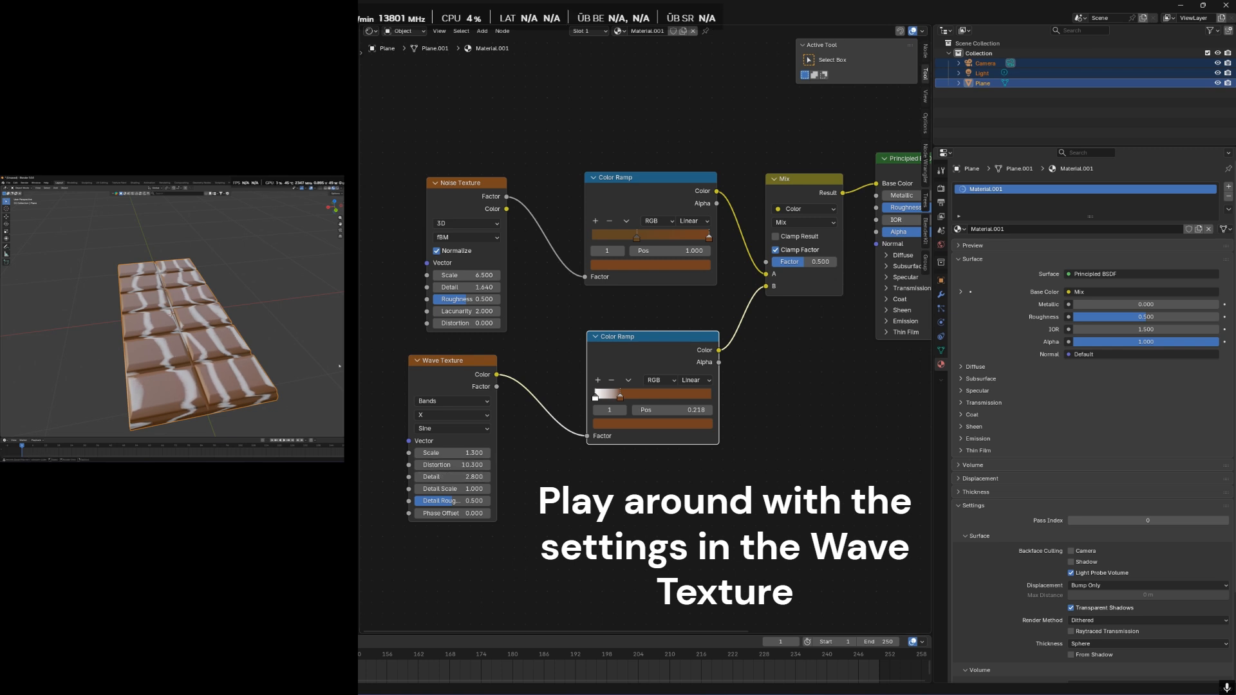
mouse_move(296, 348)
middle_mouse_down()
mouse_move(283, 325)
mouse_move(307, 342)
middle_mouse_up()
scroll(193, 335, "up", 3)
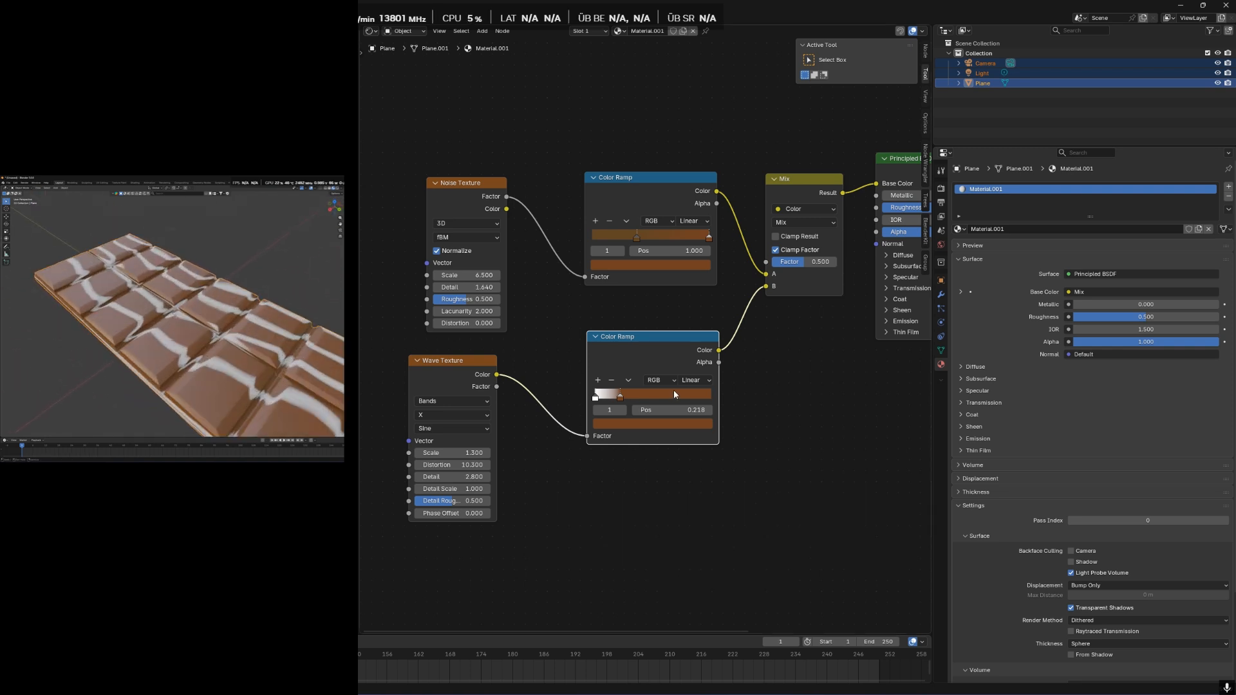
- Lower the Mix node's Factor to 0.175 and deselect the chocolate bar
middle_click_drag(673, 390, 579, 362)
scroll(669, 353, "down", 3)
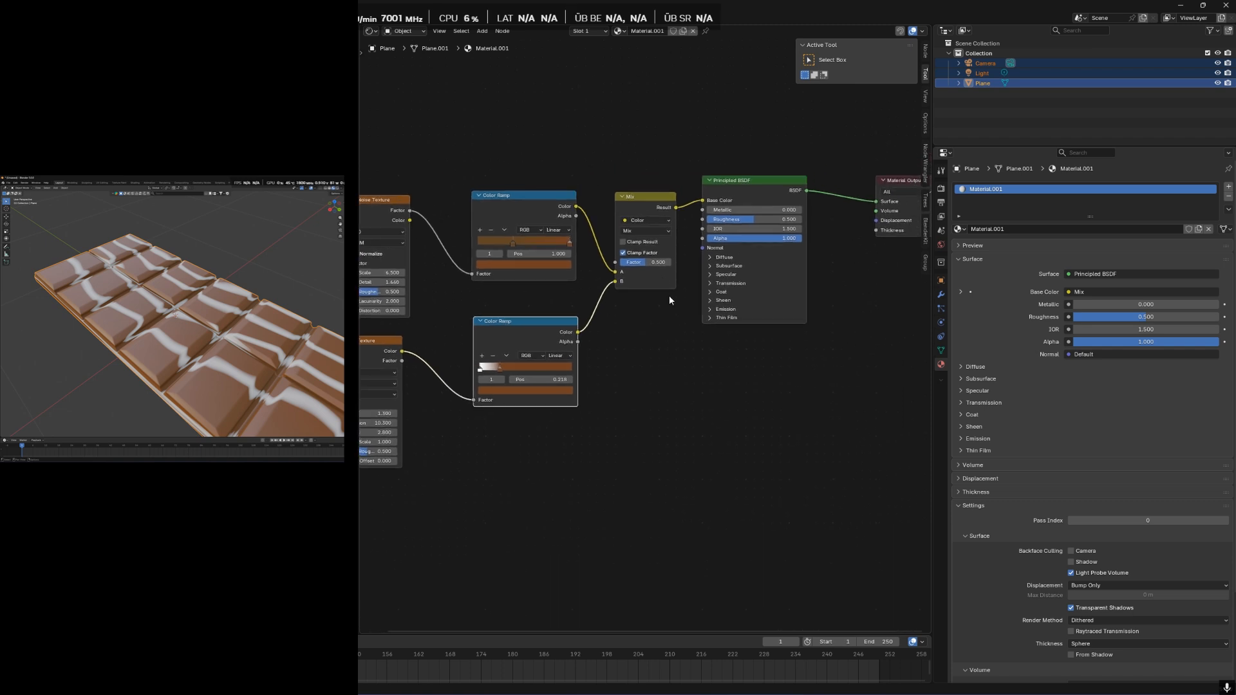
mouse_move(647, 262)
left_mouse_down()
mouse_move(663, 262)
mouse_move(624, 262)
left_mouse_up()
left_click(270, 322)
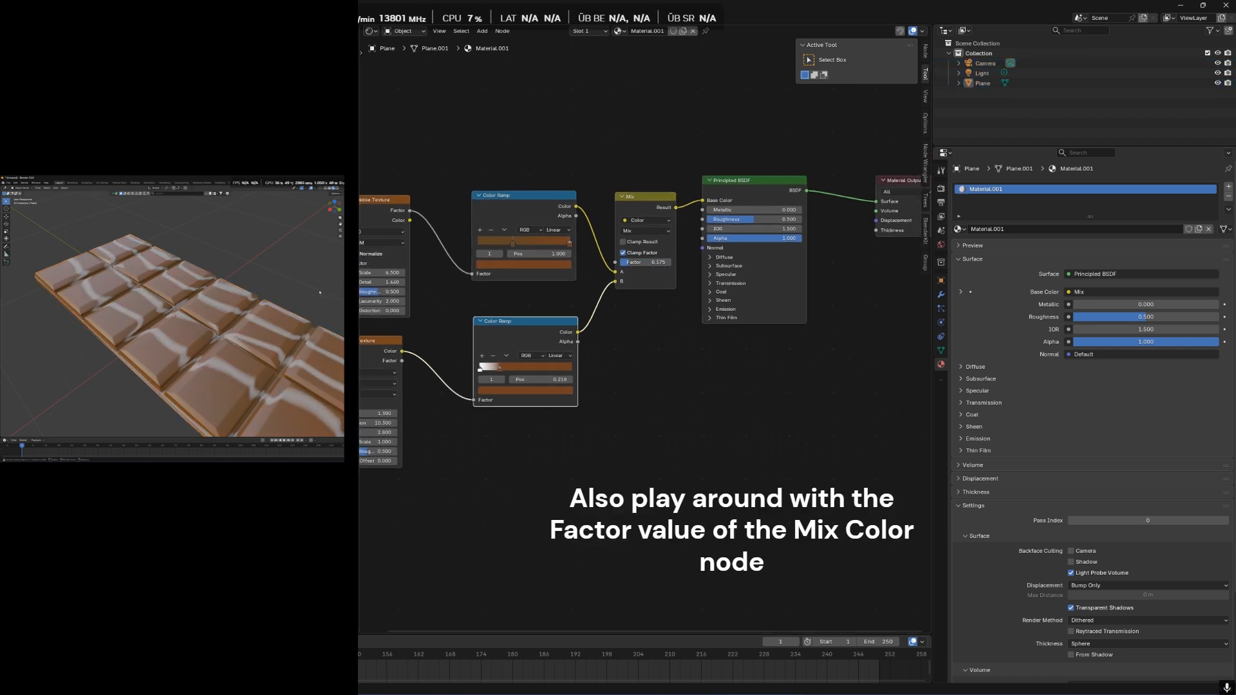
mouse_move(271, 321)
middle_mouse_down()
mouse_move(253, 312)
mouse_move(265, 301)
mouse_move(258, 318)
middle_mouse_up()
scroll(264, 317, "up", 4)
- Move the Principled BSDF node farther from the Mix node, close to the Material Output
middle_click_drag(555, 477, 611, 306)
scroll(681, 359, "up", 1)
scroll(676, 358, "down", 3)
left_click_drag(706, 125, 753, 132)
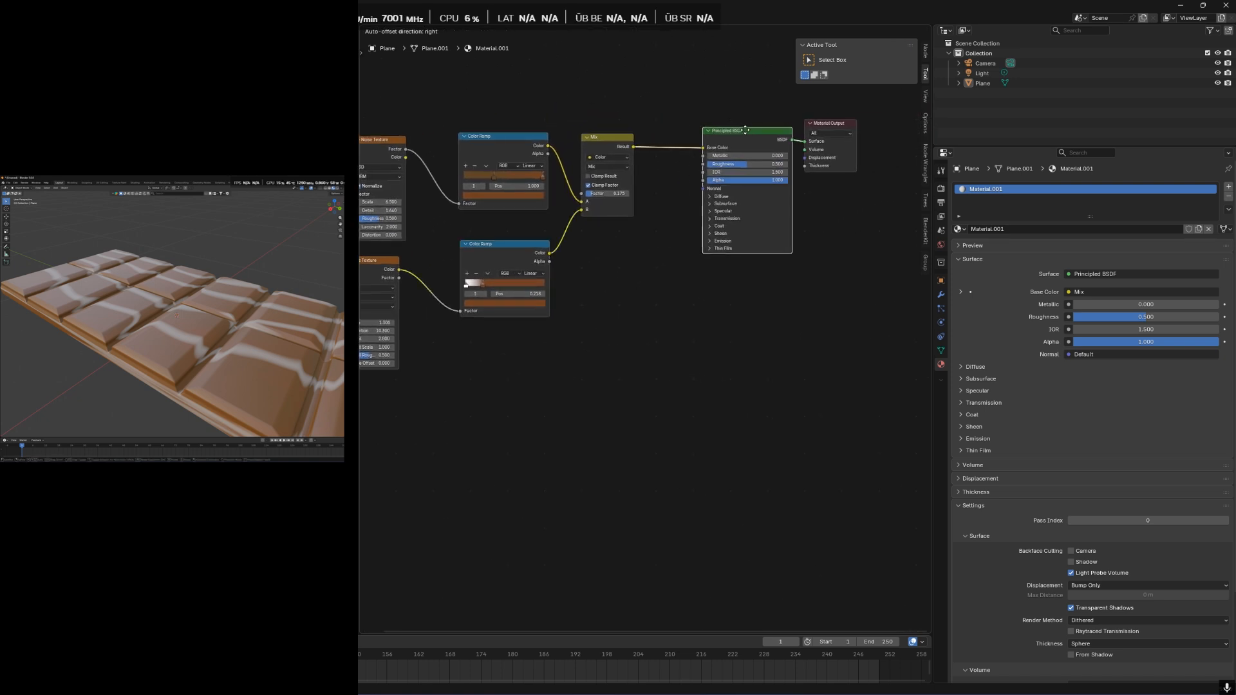
scroll(667, 248, "up", 1)
- Add a second Noise Texture node and place it below the wave's Color Ramp
key("shift+a")
left_click(609, 278)
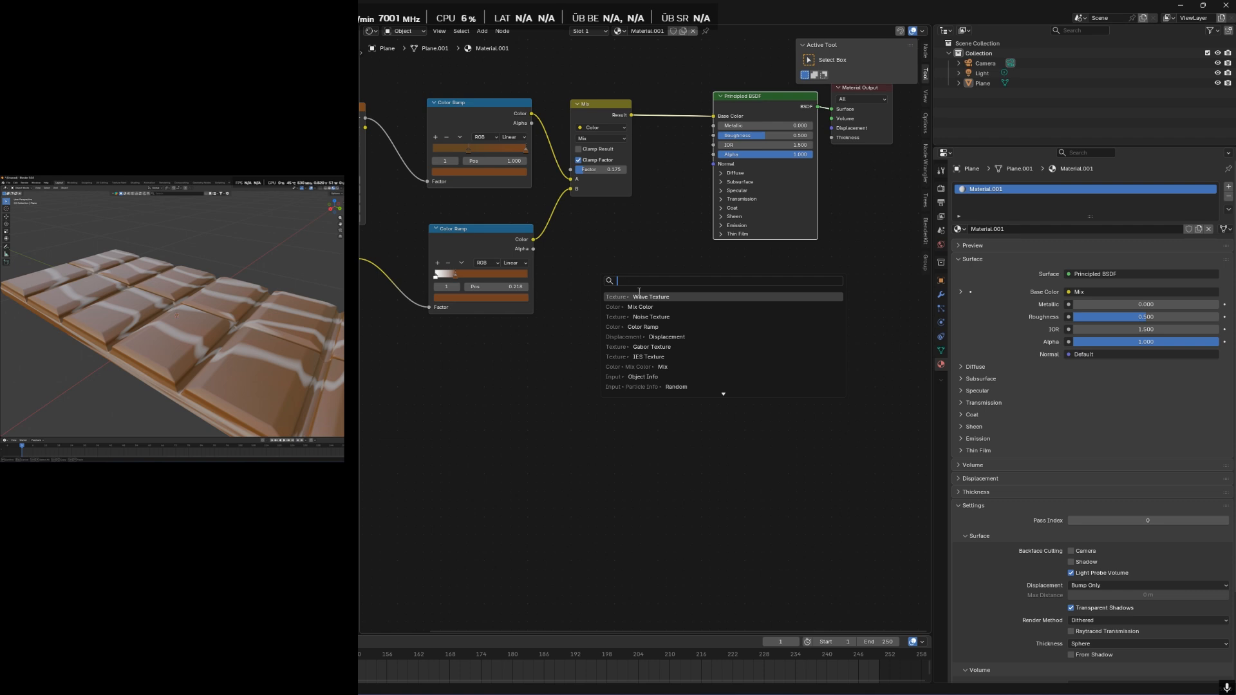
type("nois")
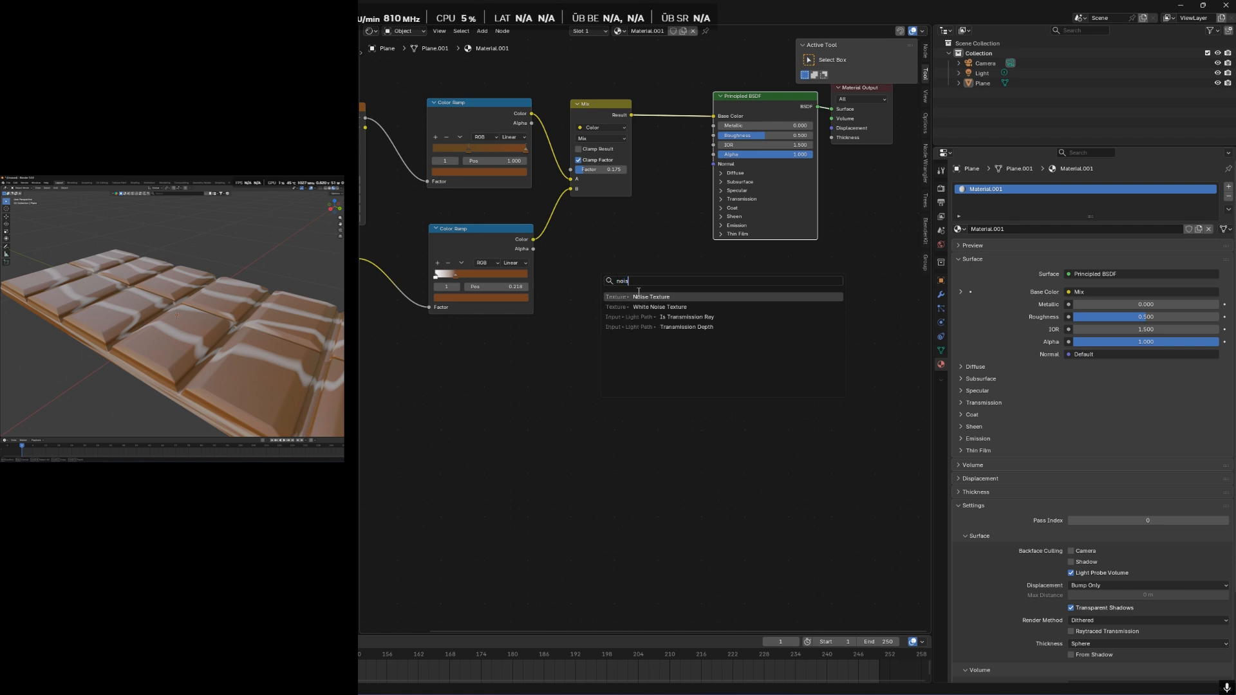
left_click(679, 296)
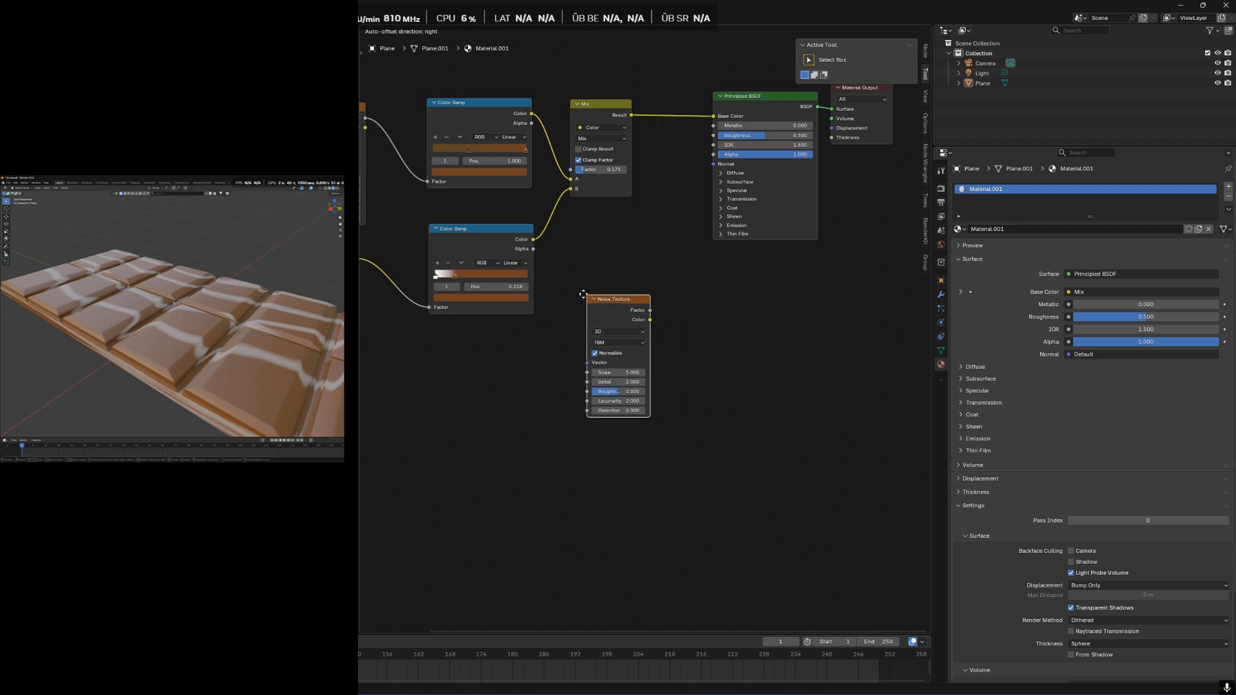
left_click(459, 345)
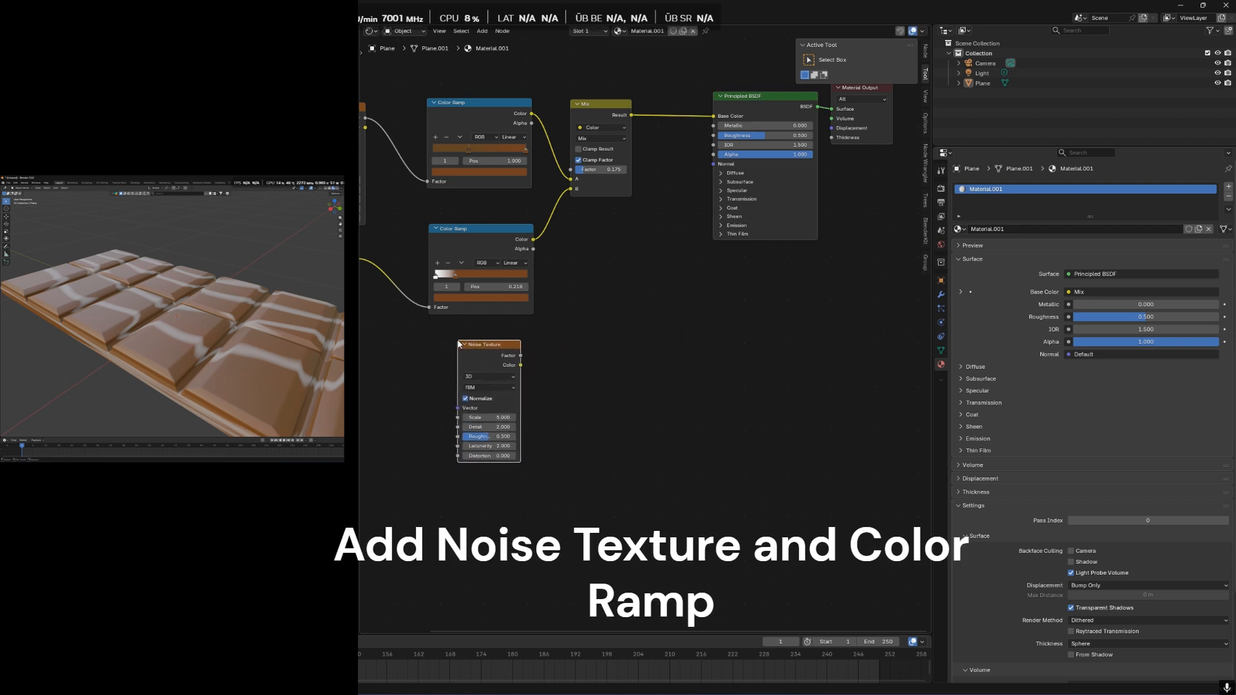
- Duplicate the white-to-brown Color Ramp beside the new Noise Texture and feed the noise Factor into its Factor
left_click(490, 236)
key("shift+d")
left_click(567, 350)
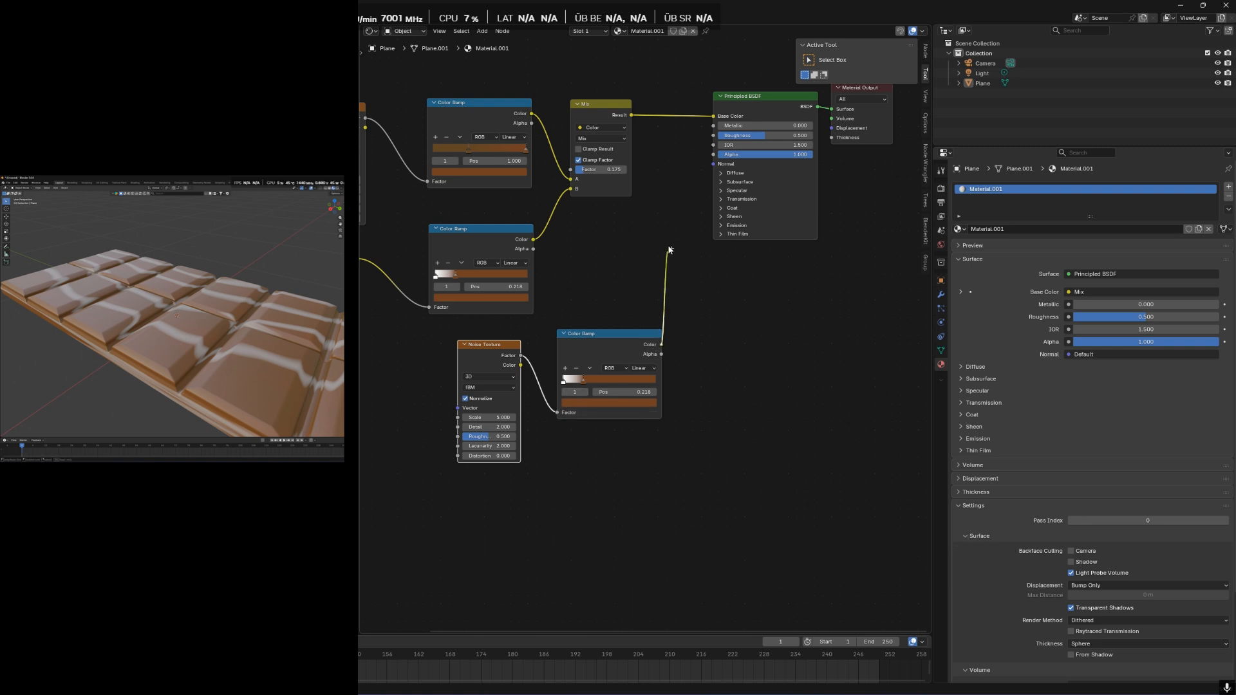
- Feed the new Color Ramp's Color into the Principled BSDF's Roughness and line up its noise and ramp nodes beneath the wave nodes
left_click_drag(691, 153, 713, 135)
left_click_drag(495, 354, 423, 369)
middle_click_drag(423, 369, 641, 339)
left_click_drag(646, 334, 552, 369)
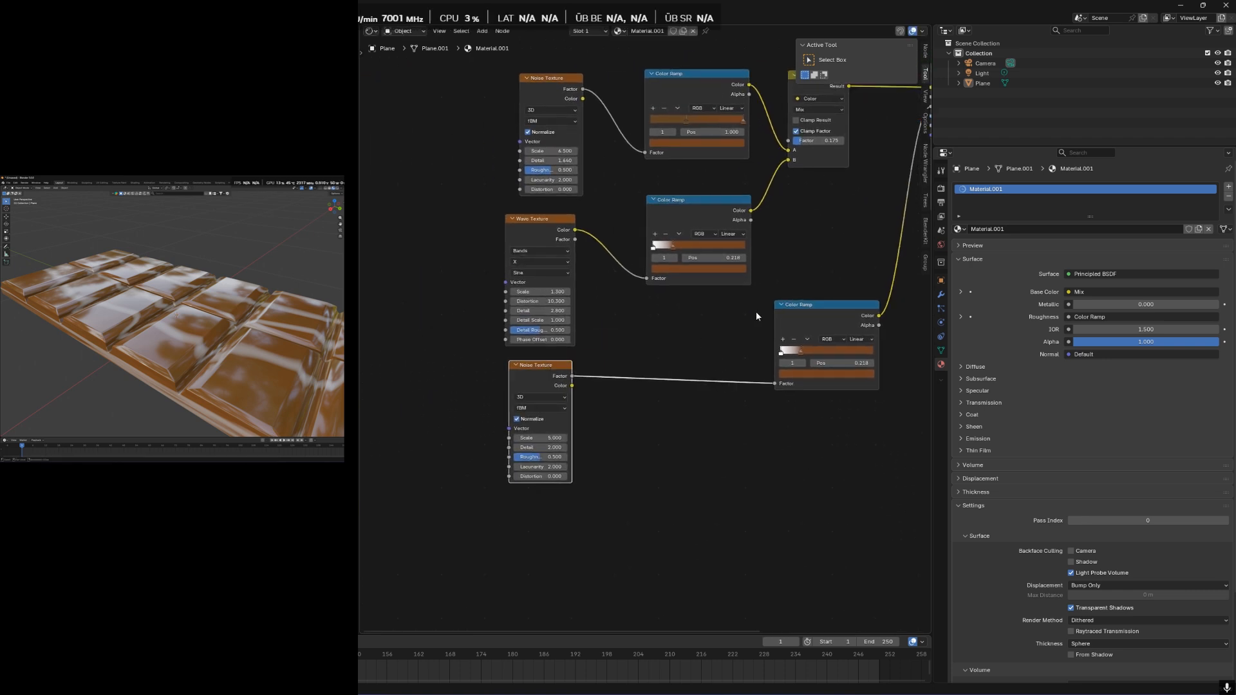
left_click_drag(818, 309, 691, 331)
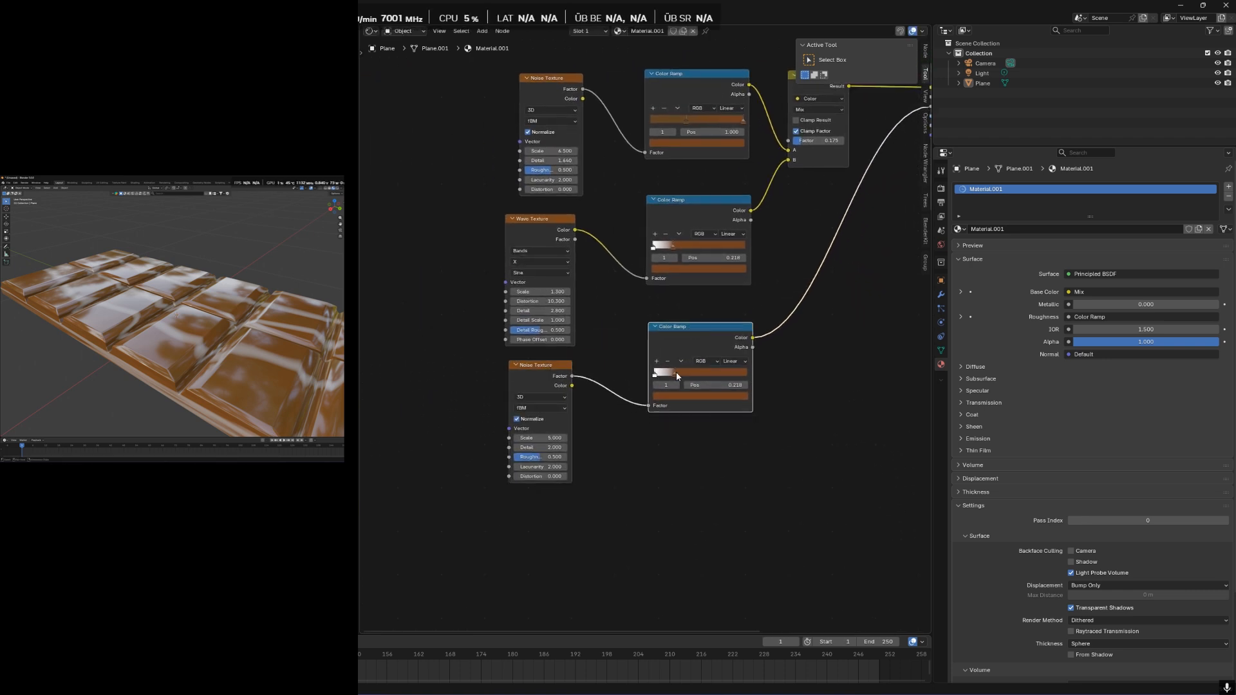
- Move the third Color Ramp's brown stop to position 1.000 and brighten its color to light orange
left_click_drag(674, 374, 783, 373)
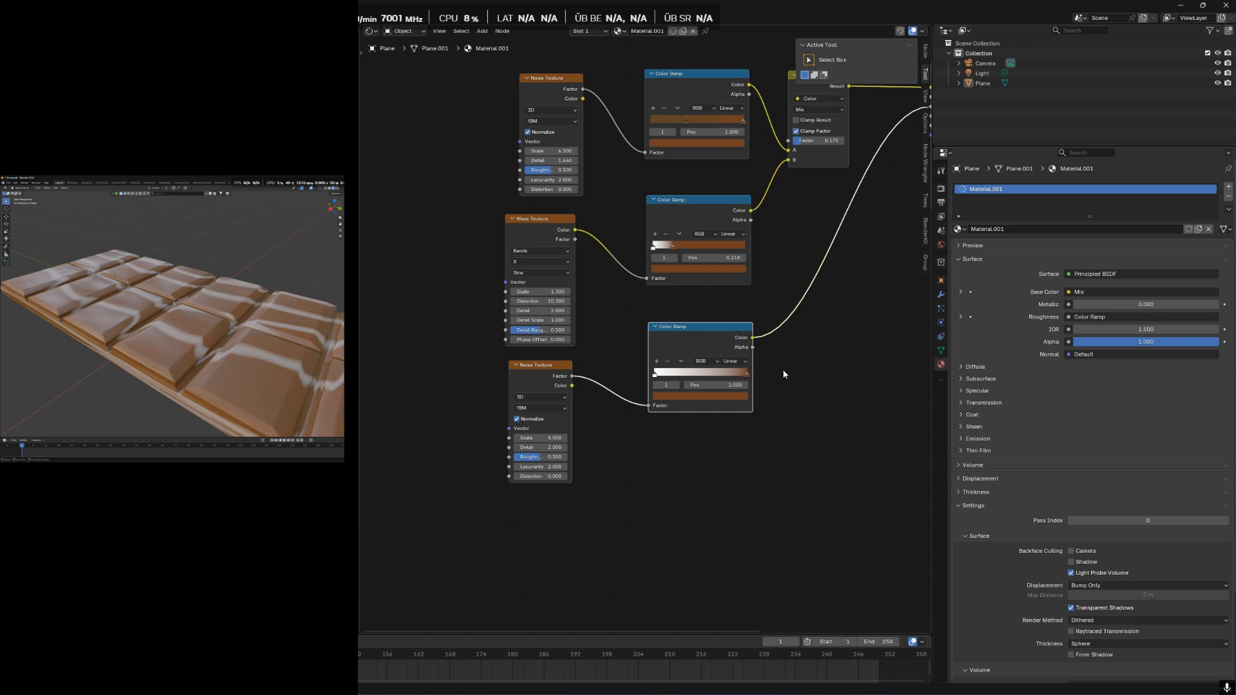
left_click(734, 399)
left_click_drag(732, 280, 731, 250)
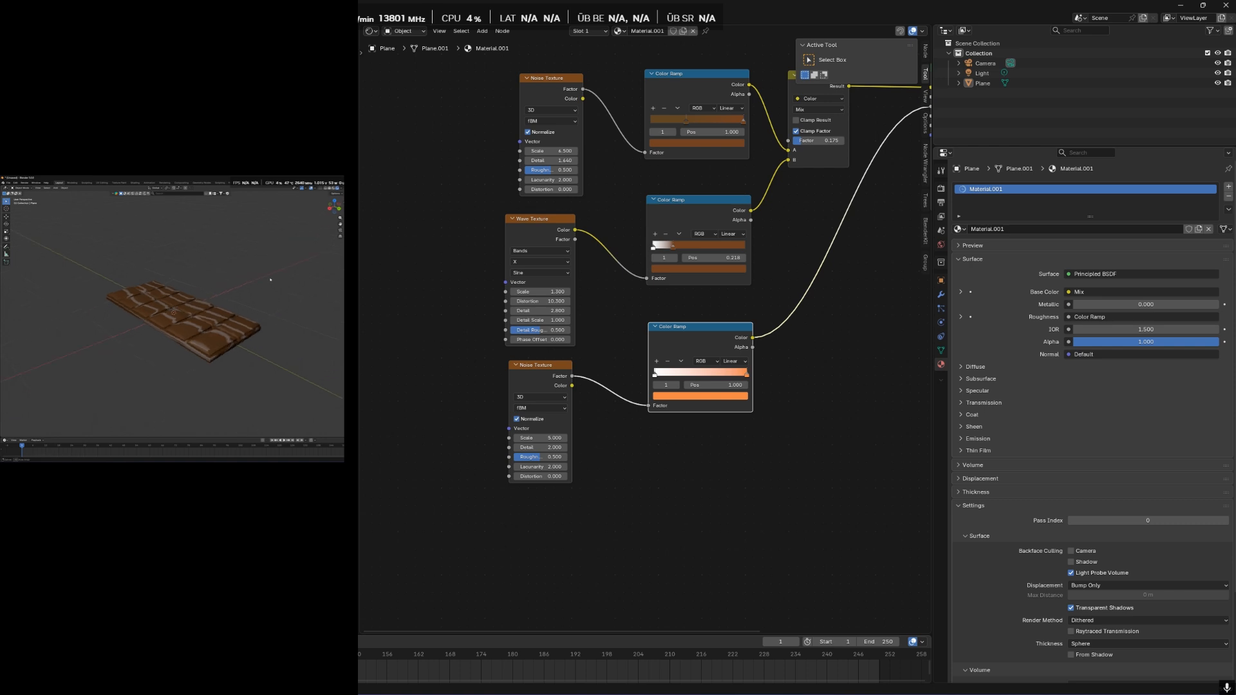
- Lower the point light along Z toward the chocolate bar and adjust its position along Y
middle_click_drag(270, 279, 192, 347)
scroll(195, 251, "up", 5)
scroll(197, 247, "down", 6)
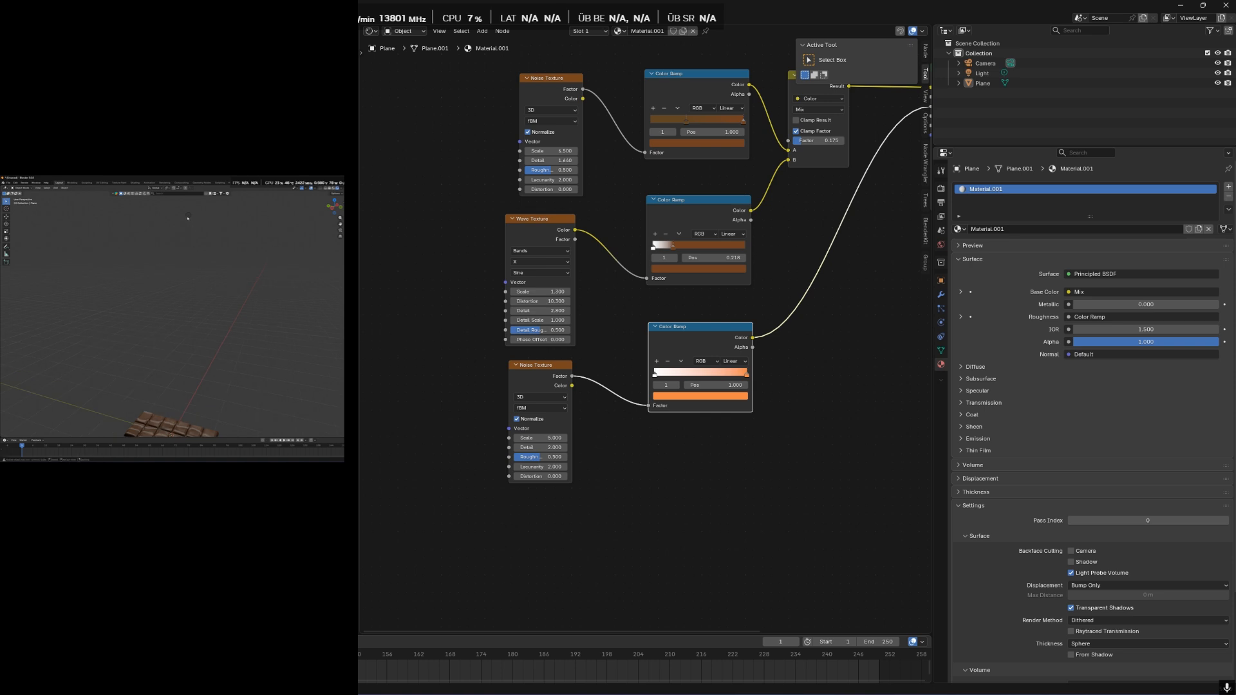
left_click(189, 217)
key("g")
key("z")
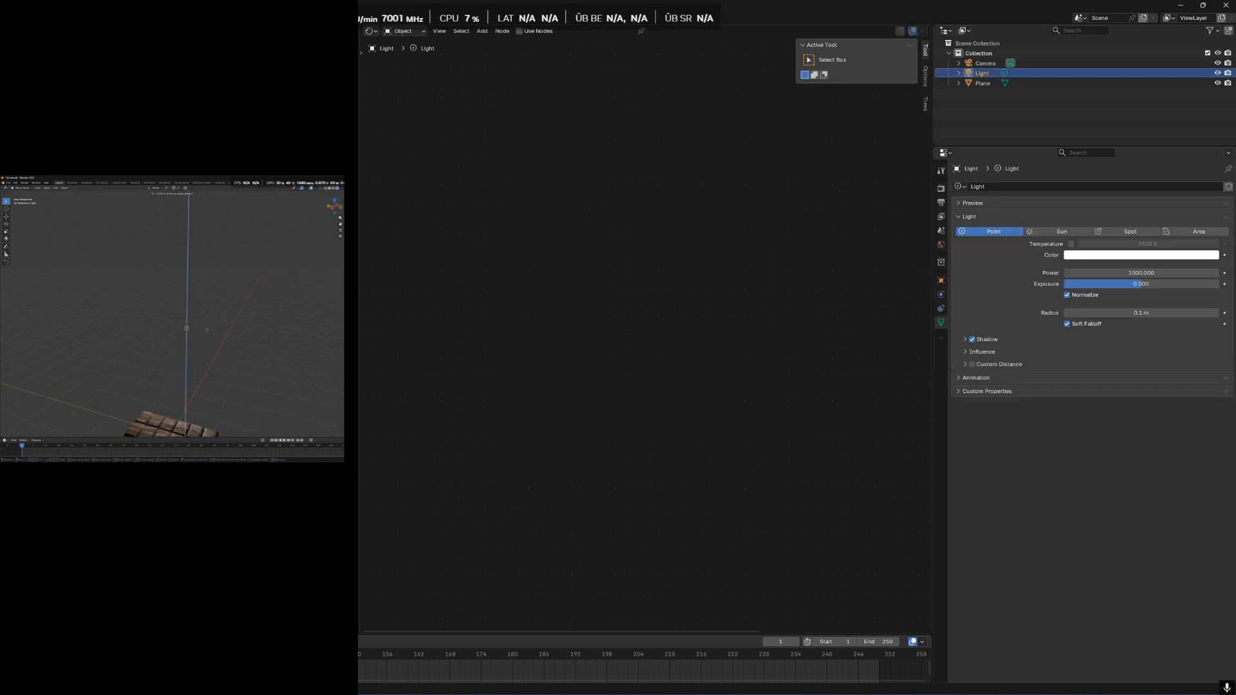
left_click(204, 327)
middle_click_drag(212, 345, 215, 325)
scroll(216, 325, "down", 3)
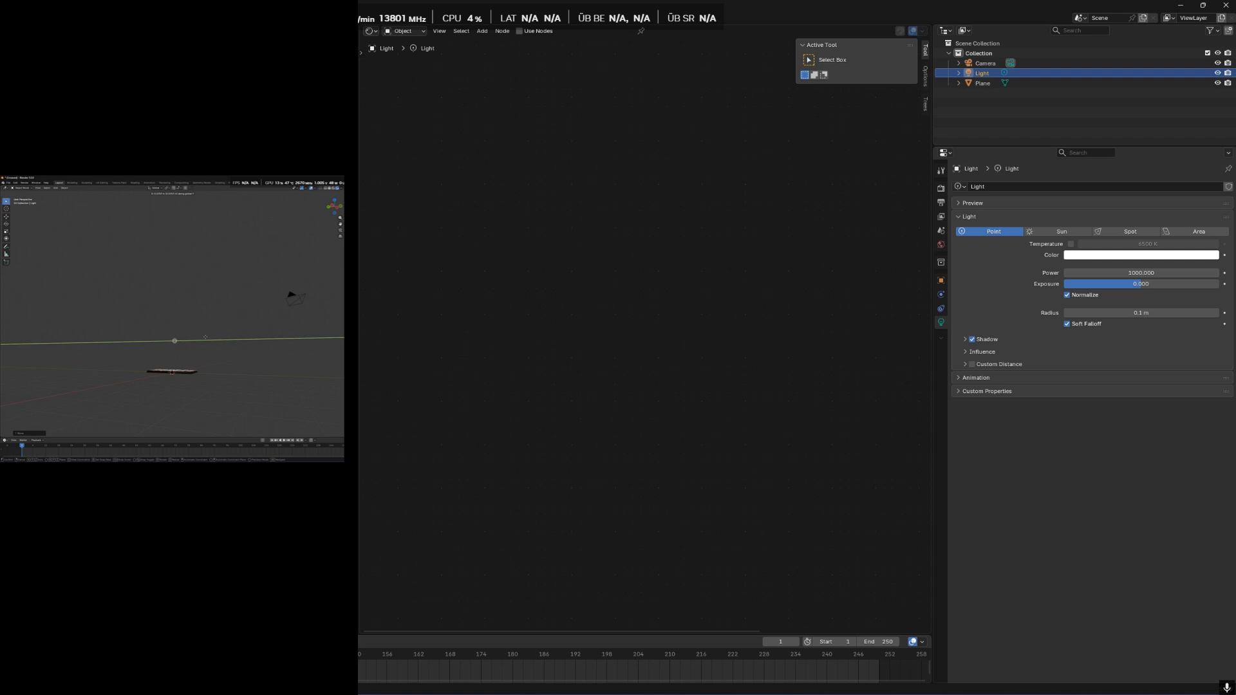
middle_click_drag(185, 369, 195, 337)
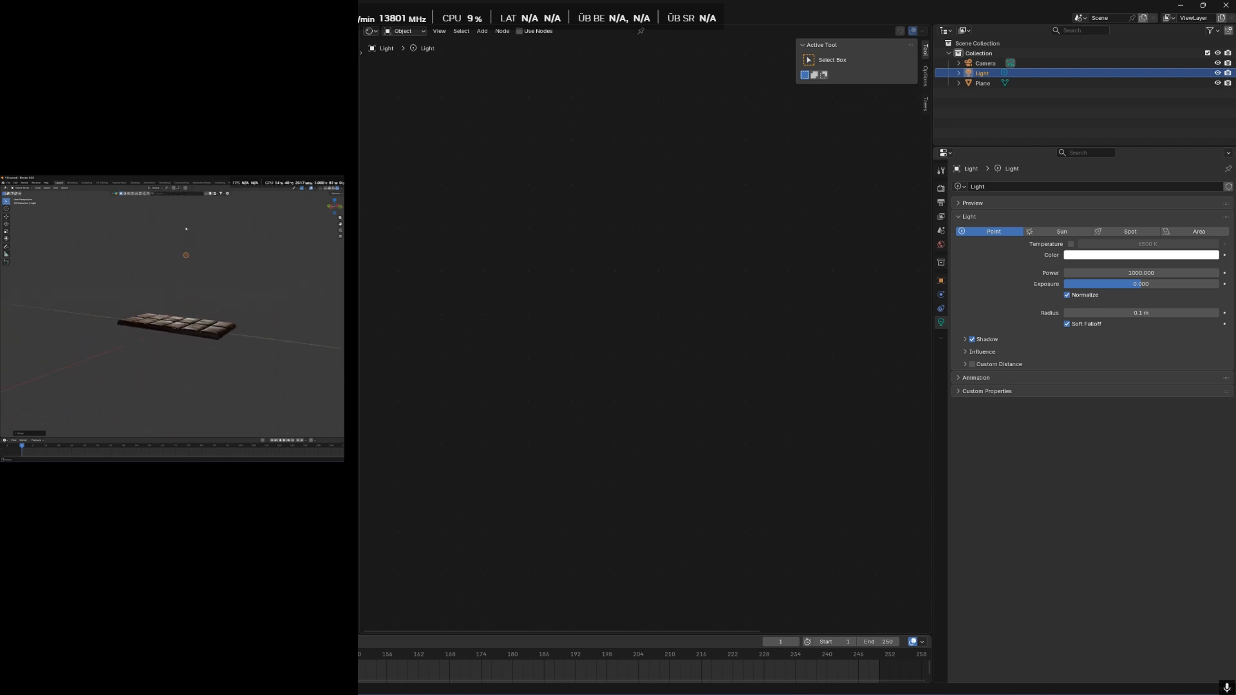
scroll(197, 335, "up", 2)
- Select the light above the chocolate bar and raise its Power to about 1579
left_click(196, 335)
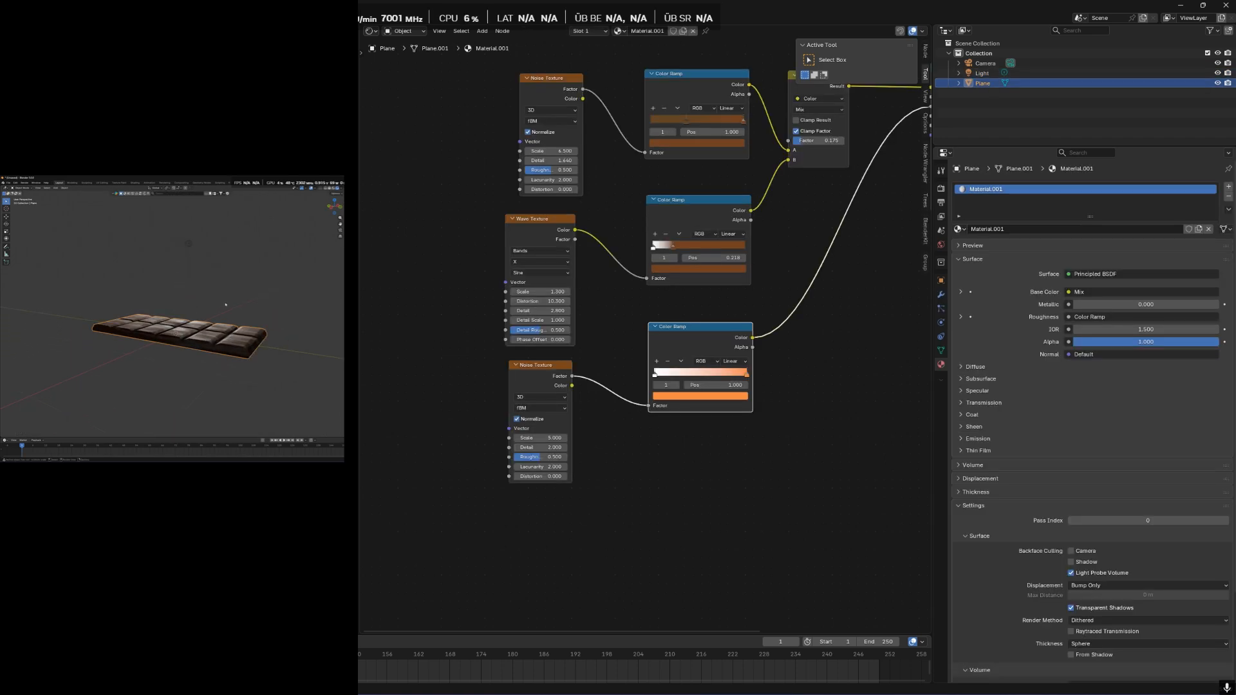
scroll(212, 278, "up", 1)
left_click(190, 238)
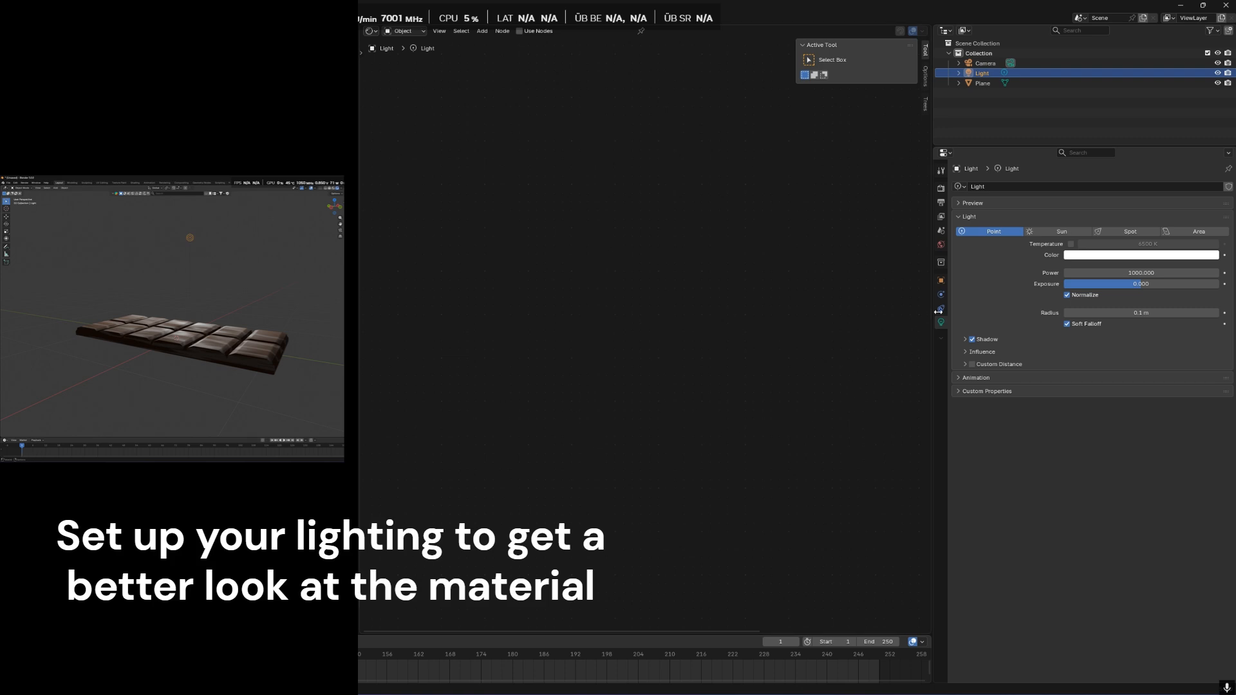
left_click_drag(1136, 272, 1177, 272)
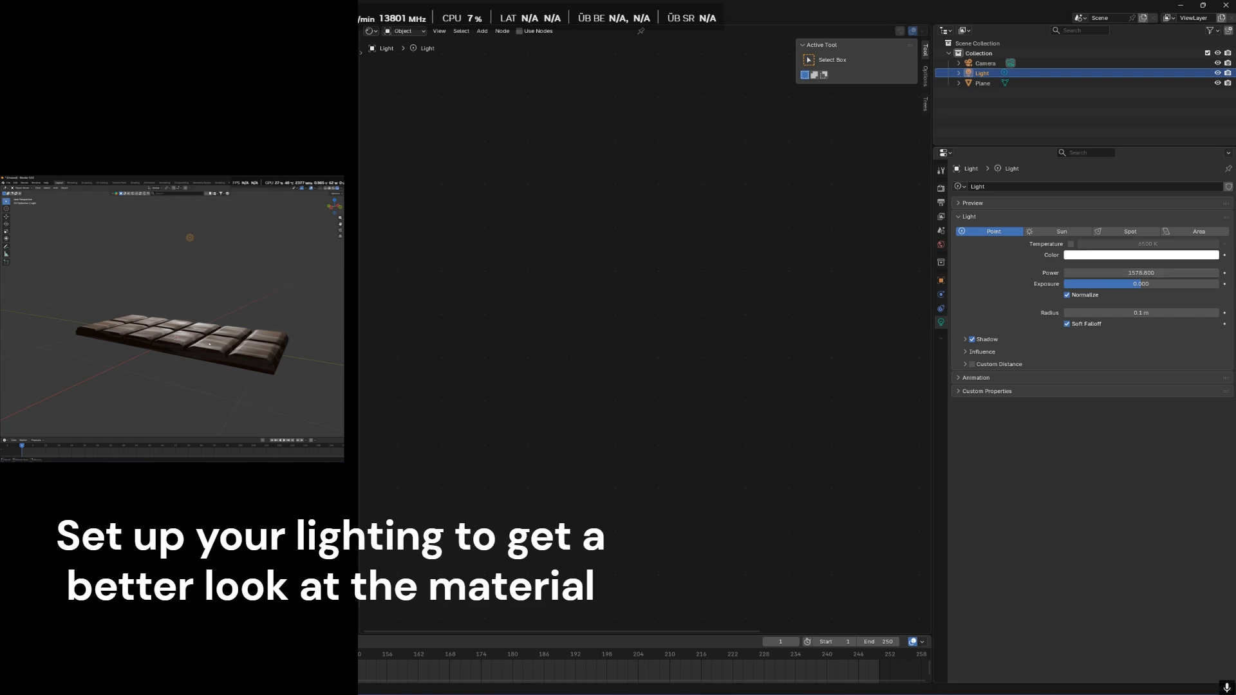
- Select the chocolate bar again and change the third Color Ramp's orange stop to a neutral light gray
left_click(209, 344)
scroll(620, 412, "up", 4)
middle_click_drag(785, 299, 673, 333)
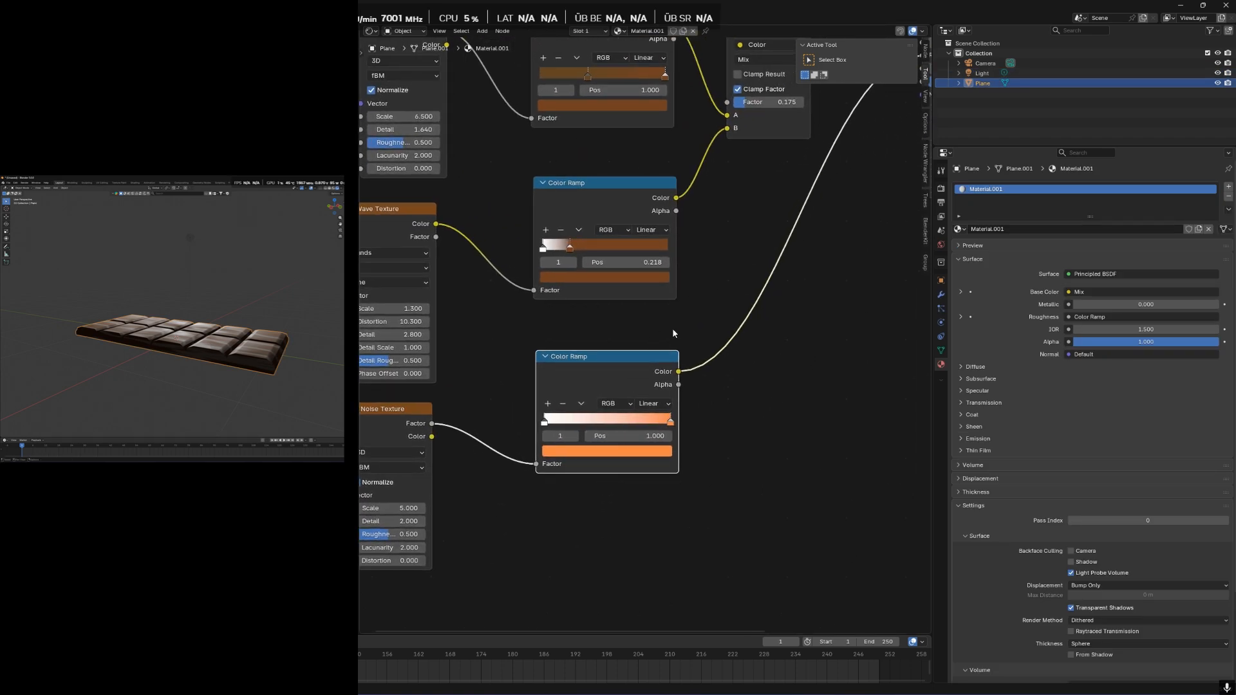
left_click(645, 455)
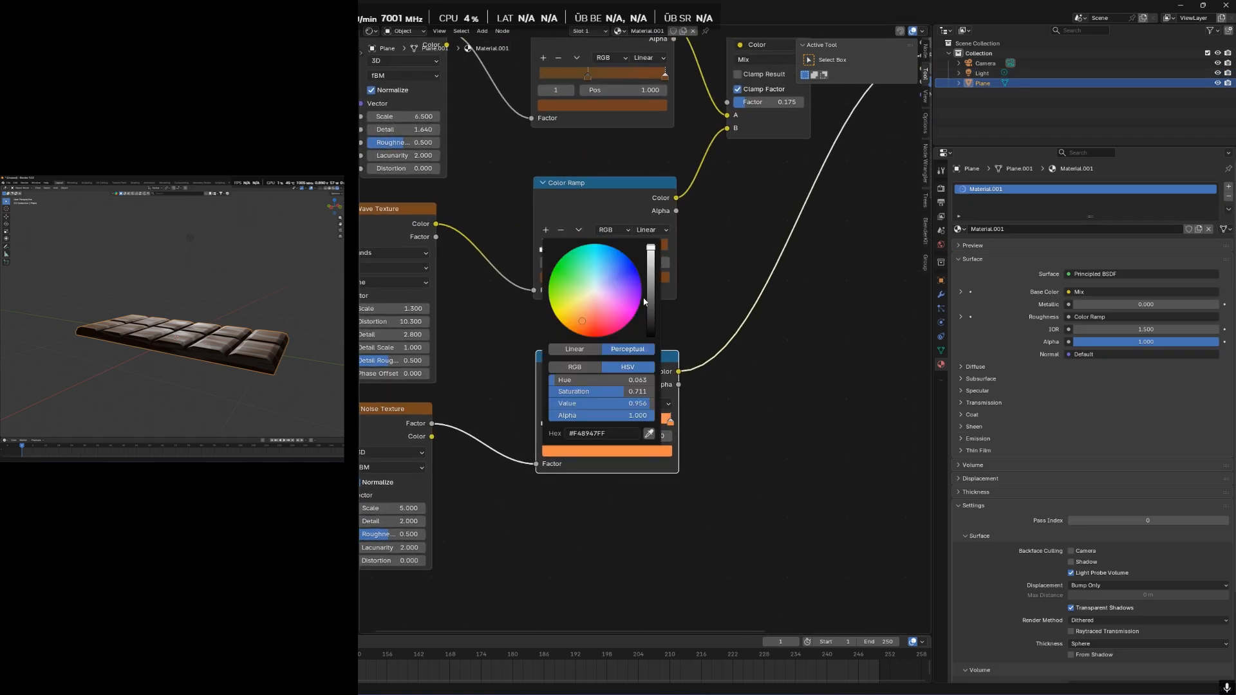
left_click_drag(583, 387, 549, 394)
mouse_move(651, 248)
left_mouse_down()
mouse_move(651, 289)
mouse_move(650, 265)
left_mouse_up()
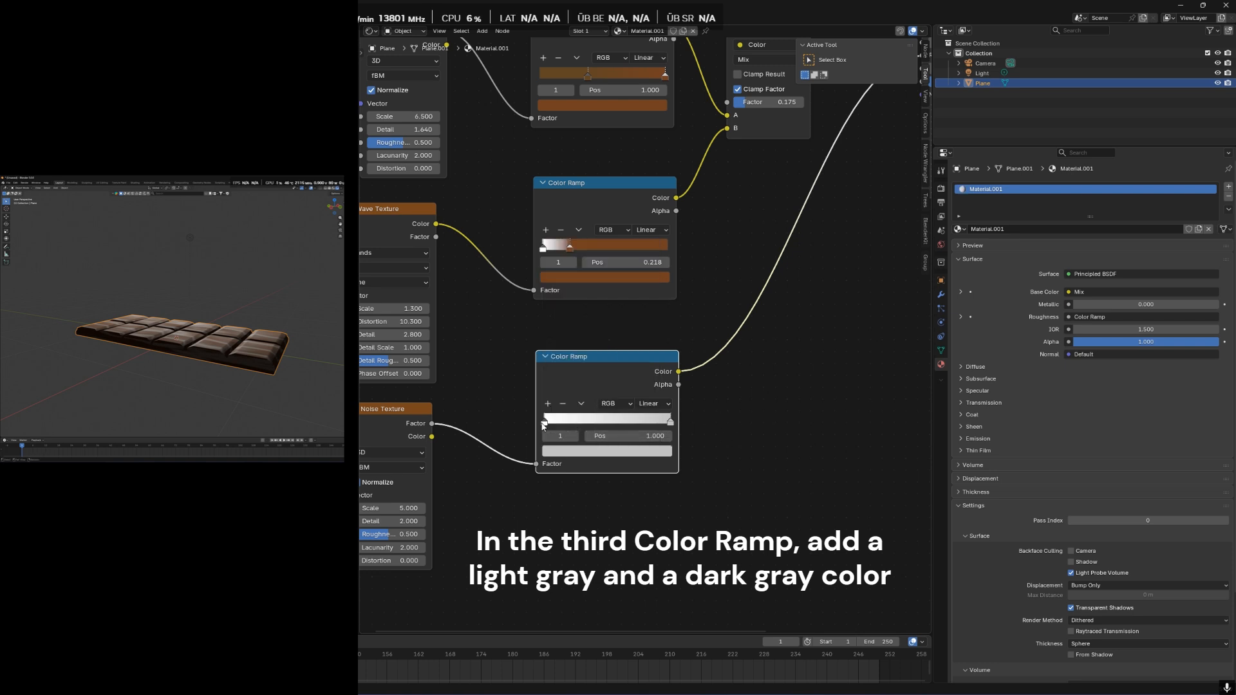
- Darken the third Color Ramp's white stop to a medium gray with a Value of 0.504
left_click(545, 423)
left_click(569, 450)
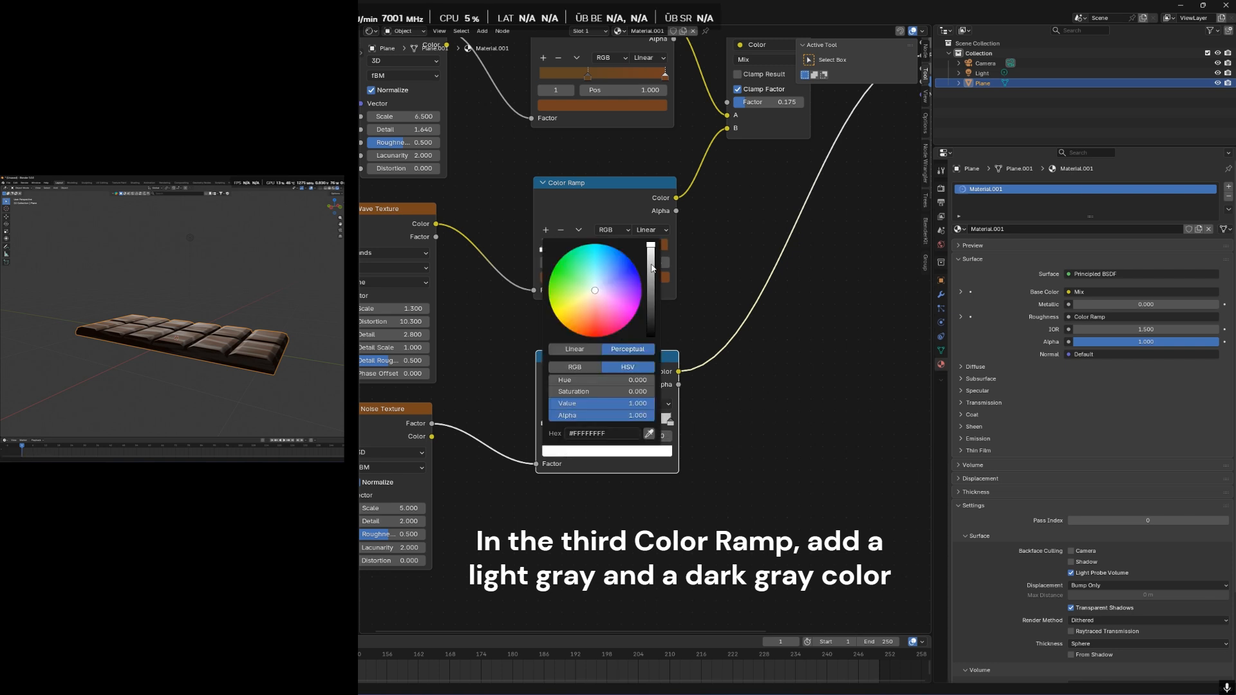
left_click_drag(652, 269, 652, 288)
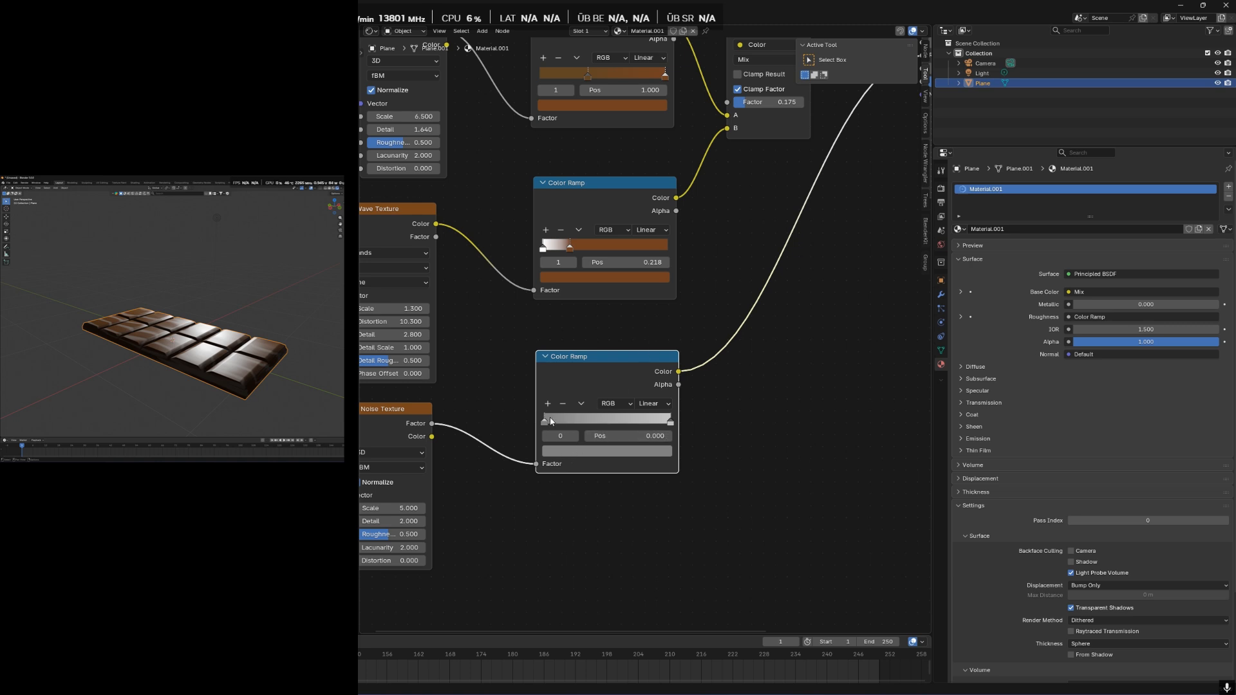
- Move the third Color Ramp's light gray stop to position 0.509 and brighten the darker stop to light gray at position 0.005
left_click_drag(551, 420, 618, 430)
key("ctrl+z")
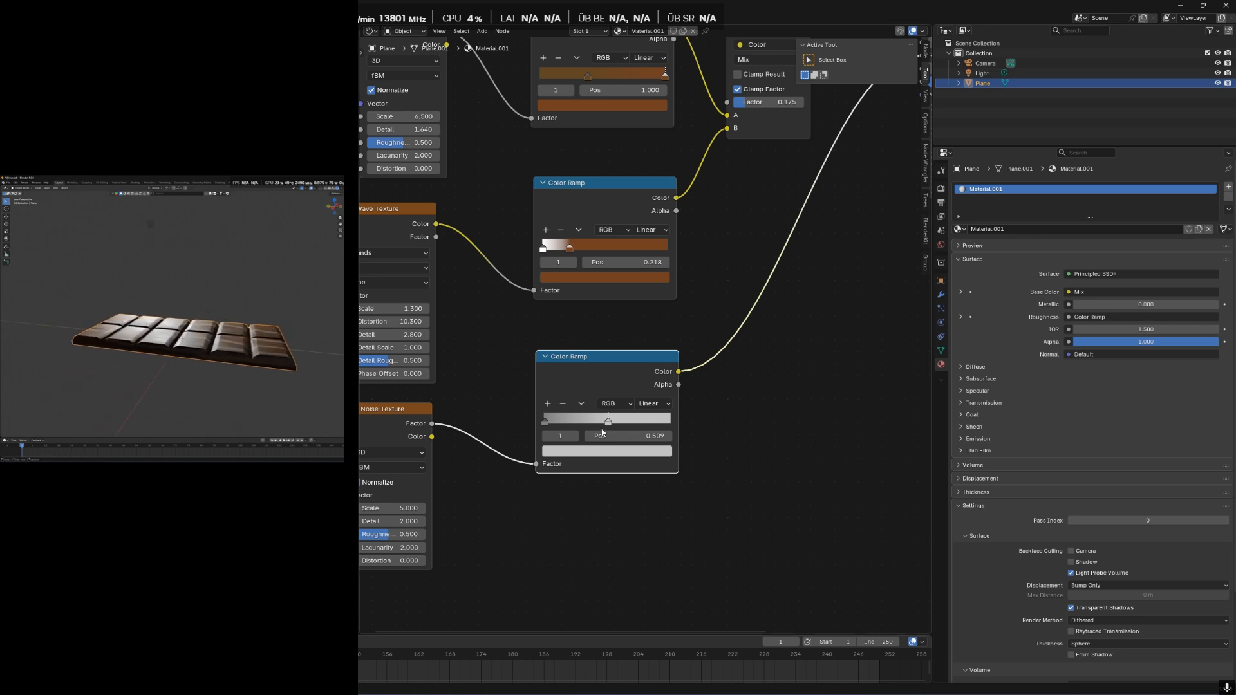
left_click(593, 451)
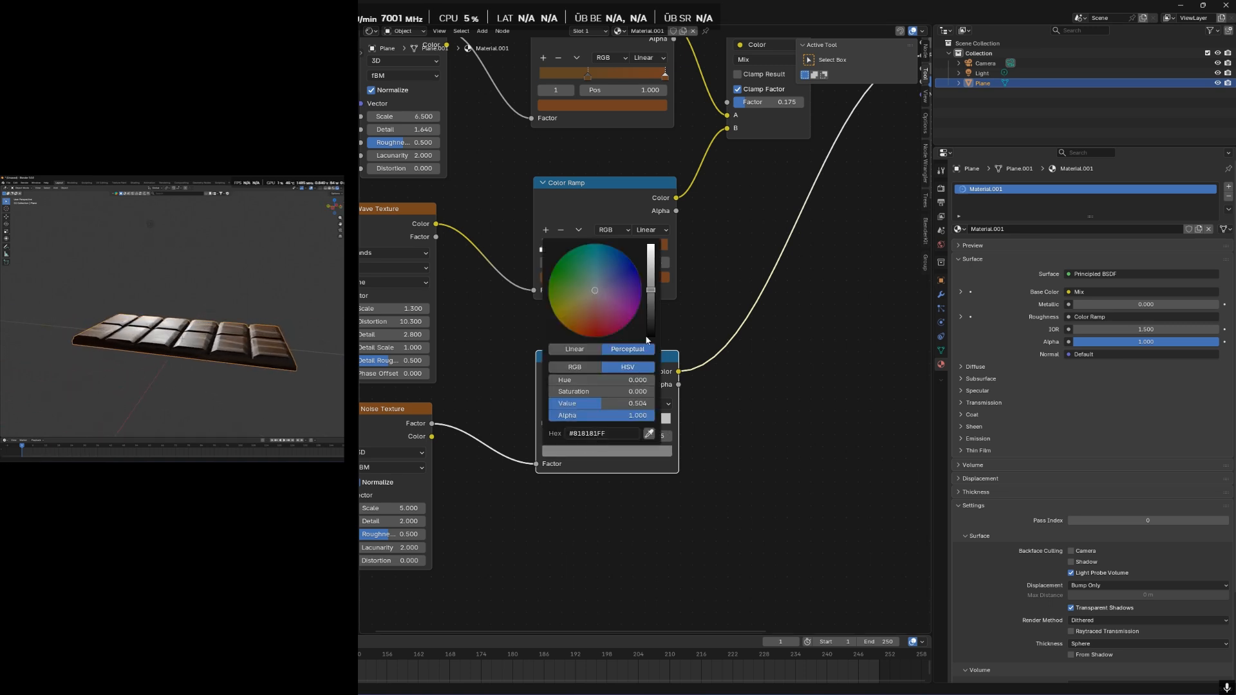
left_click_drag(652, 294, 651, 252)
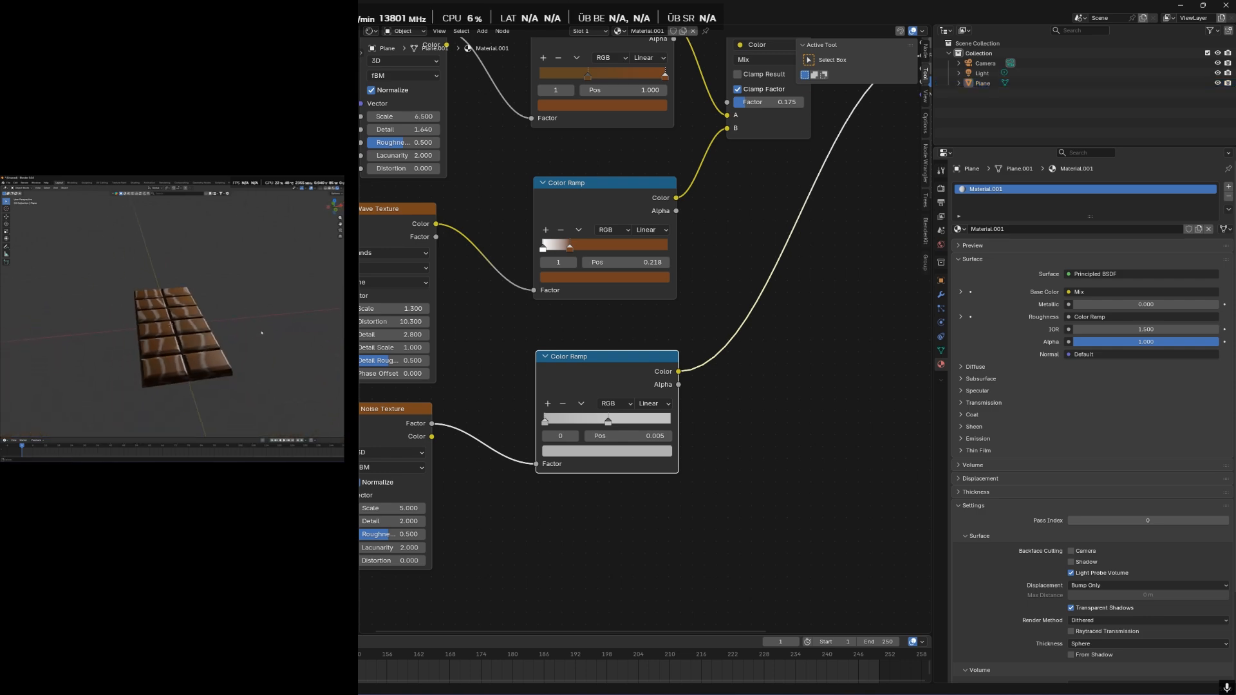
- Shift the Material Output node slightly and set the material's surface Displacement mode to Displacement and Bump
scroll(766, 360, "down", 3)
middle_click_drag(766, 361, 631, 372)
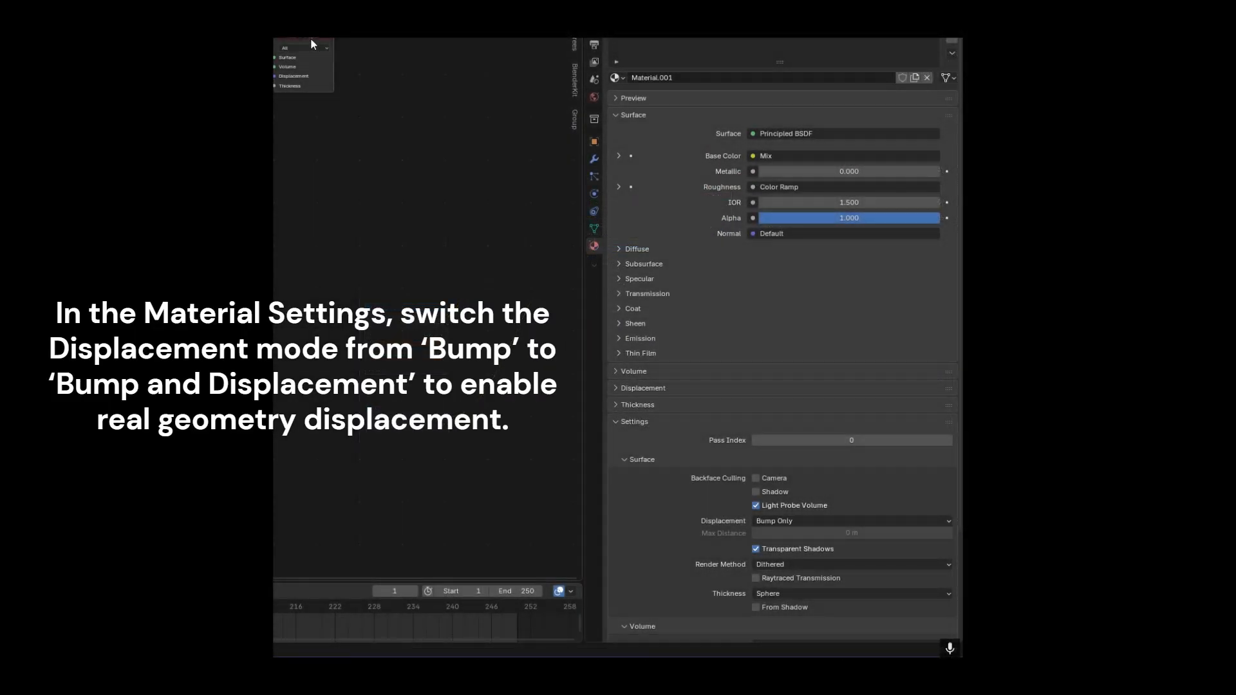
left_click_drag(356, 40, 377, 44)
middle_click_drag(375, 187, 320, 183)
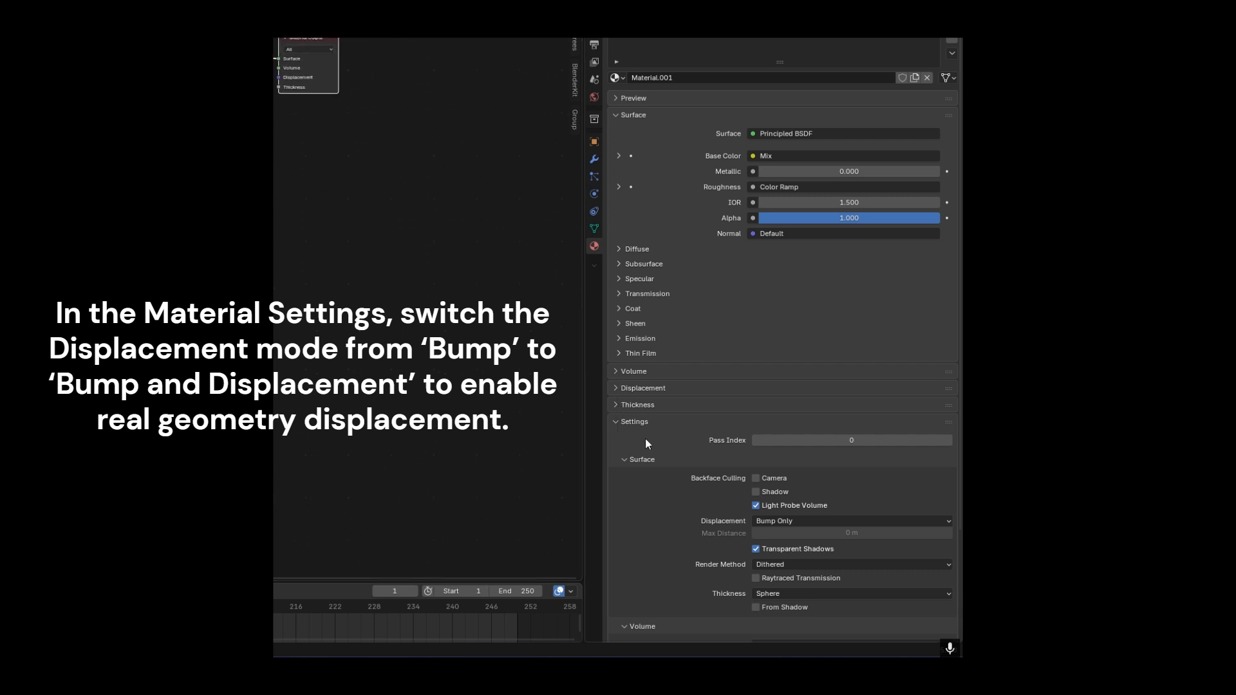
left_click(761, 520)
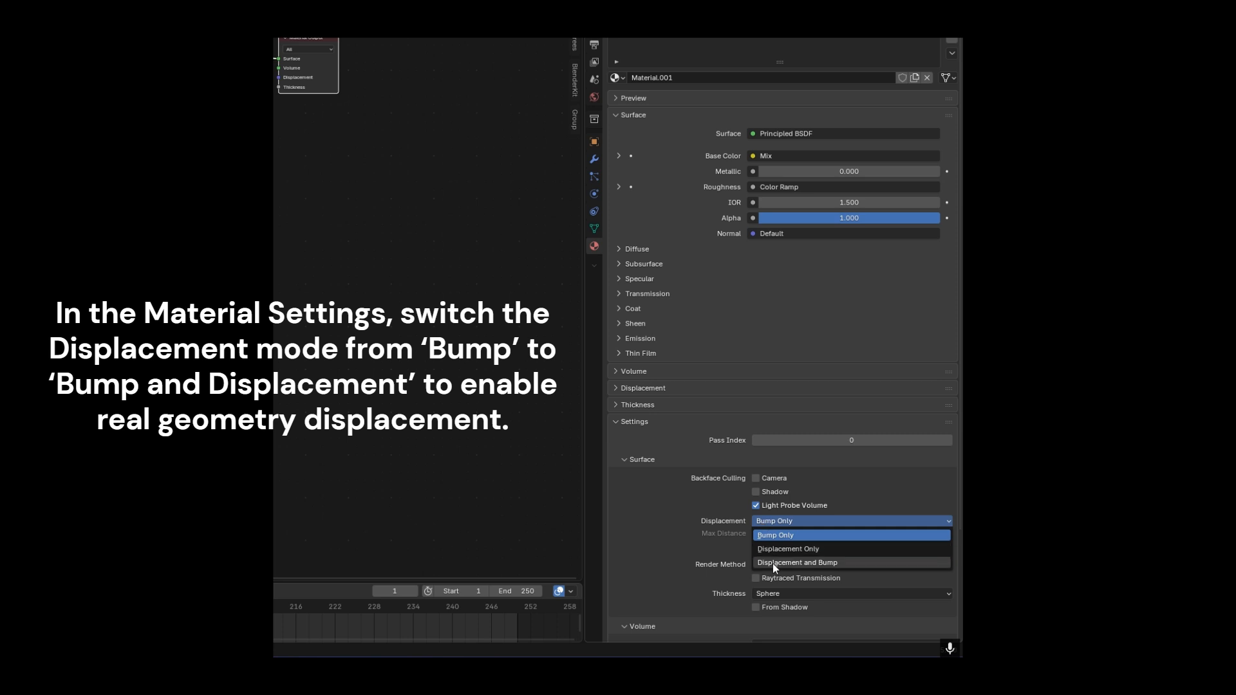
left_click(790, 561)
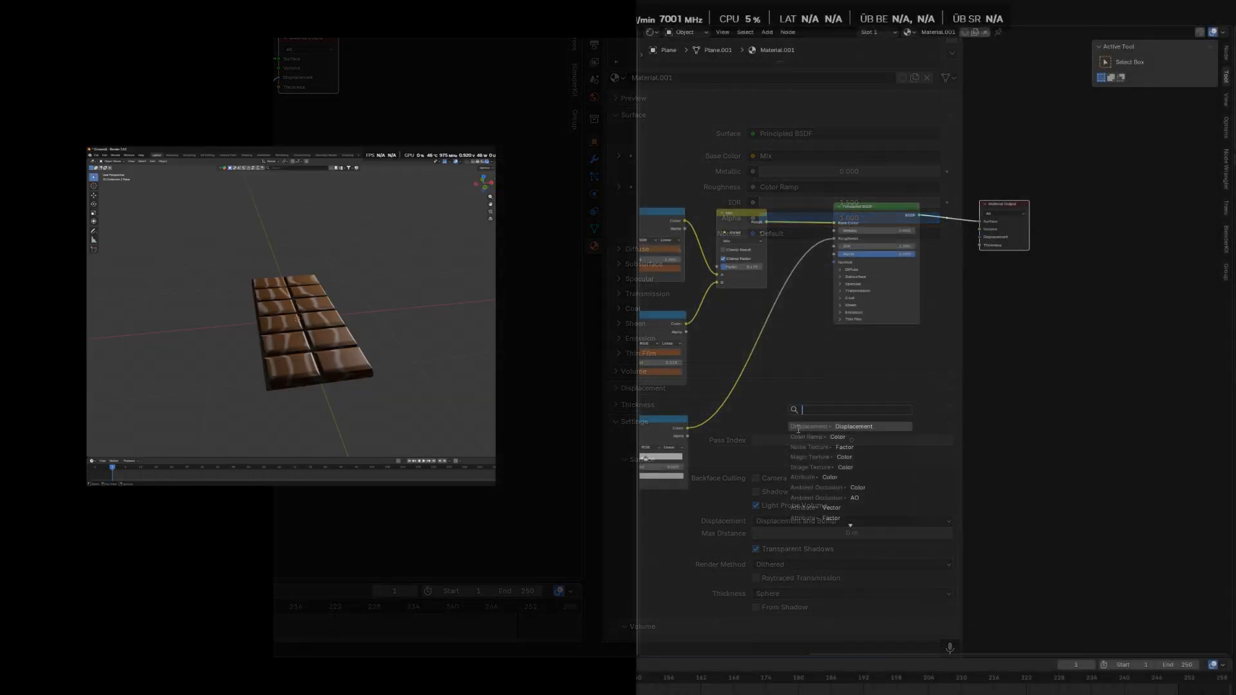
- Add a Displacement node below the Principled BSDF, linked to the Material Output's Displacement input
type("displa")
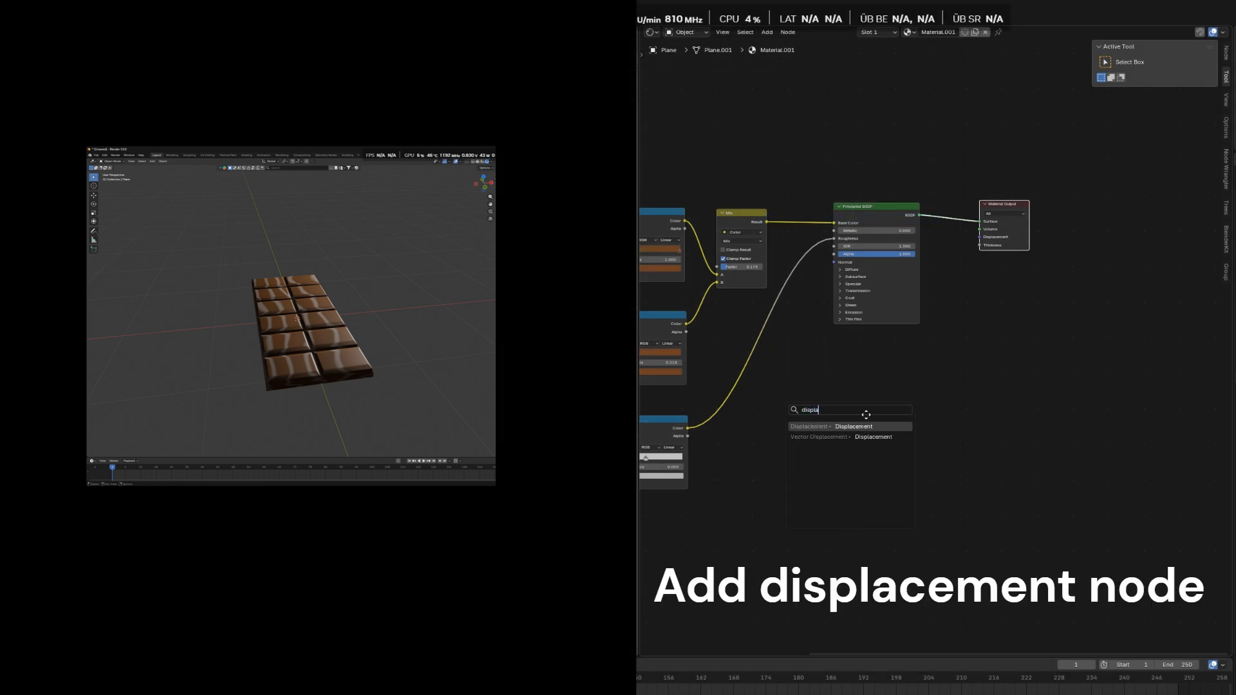
key("Return")
left_click(881, 370)
scroll(785, 464, "up", 2)
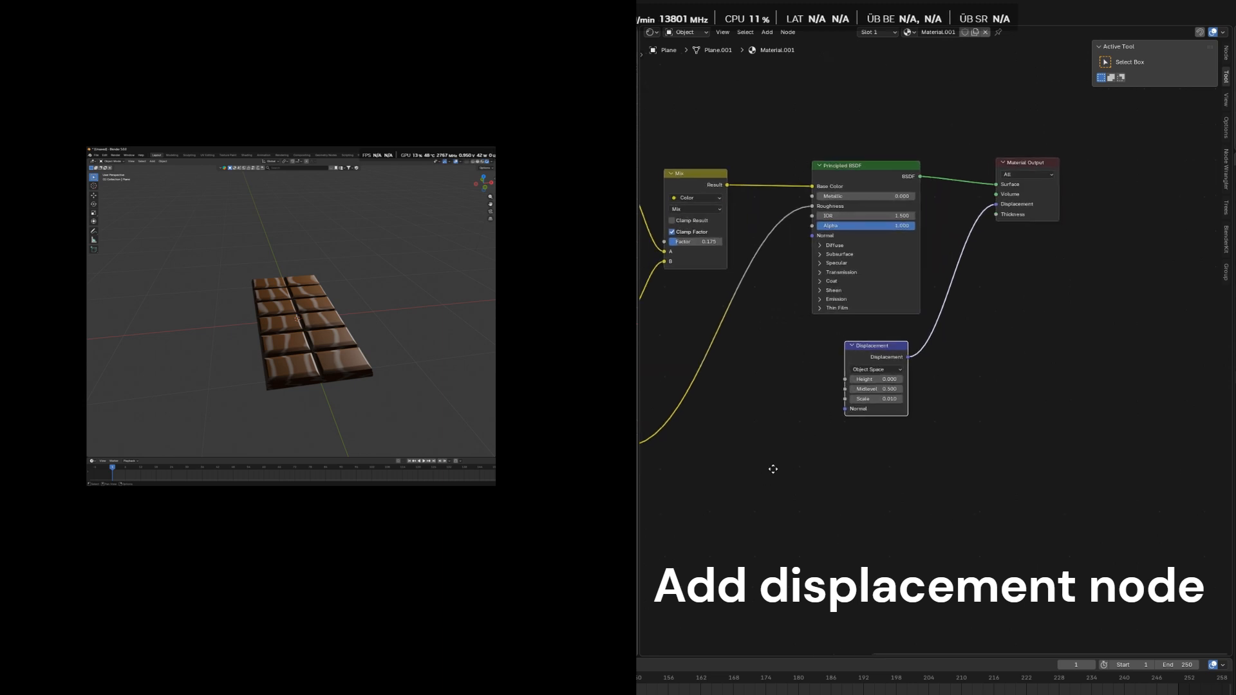
- Move the lower Noise Texture down, place the Displacement node beside it, and feed the noise Factor into Height
middle_click_drag(773, 469, 1007, 377)
middle_click_drag(760, 433, 849, 378)
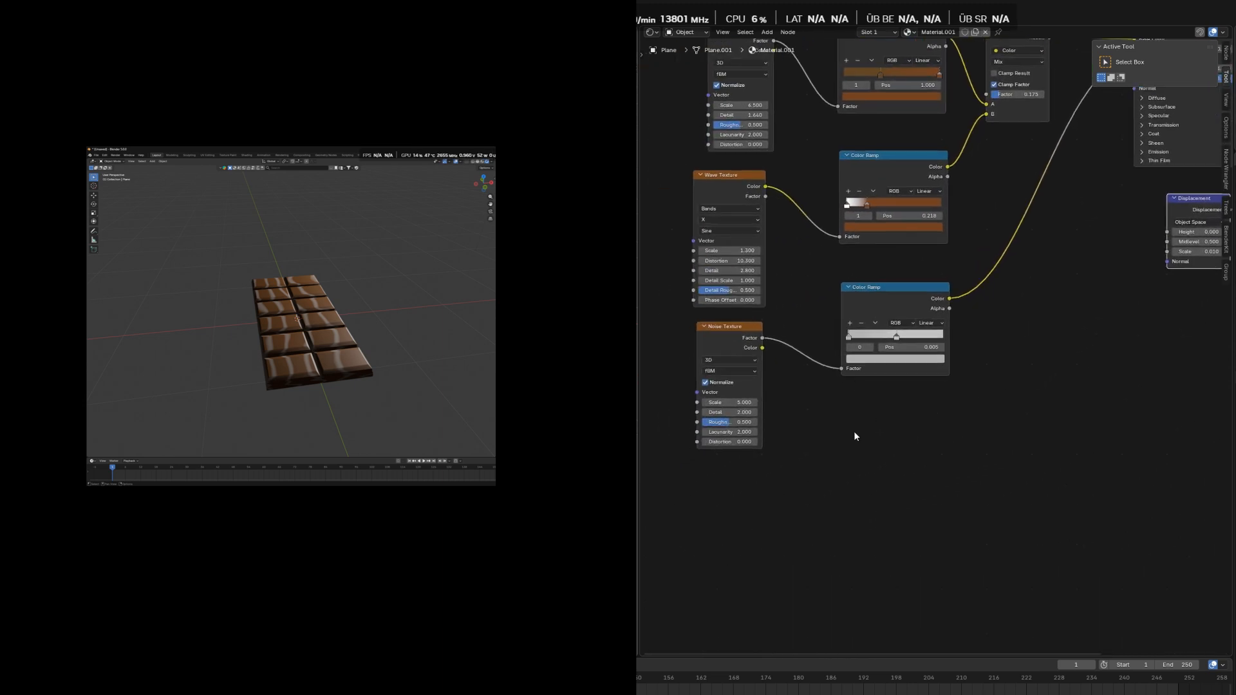
key("shift+a")
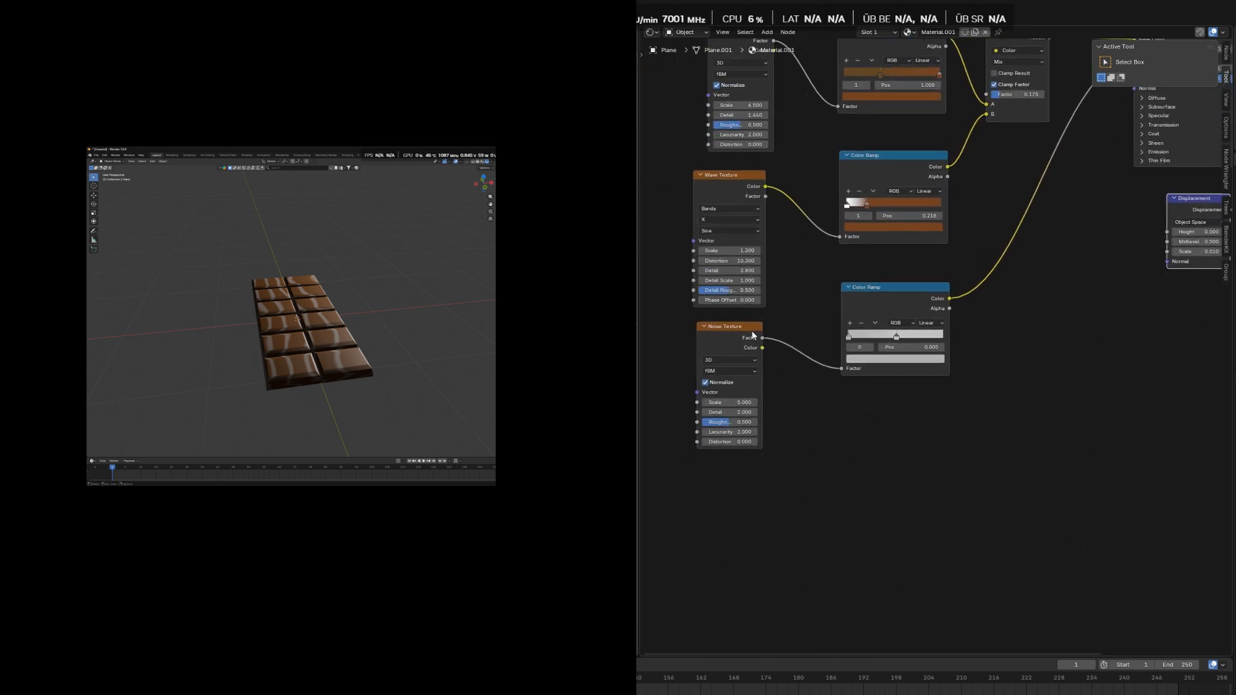
left_click_drag(752, 335, 755, 444)
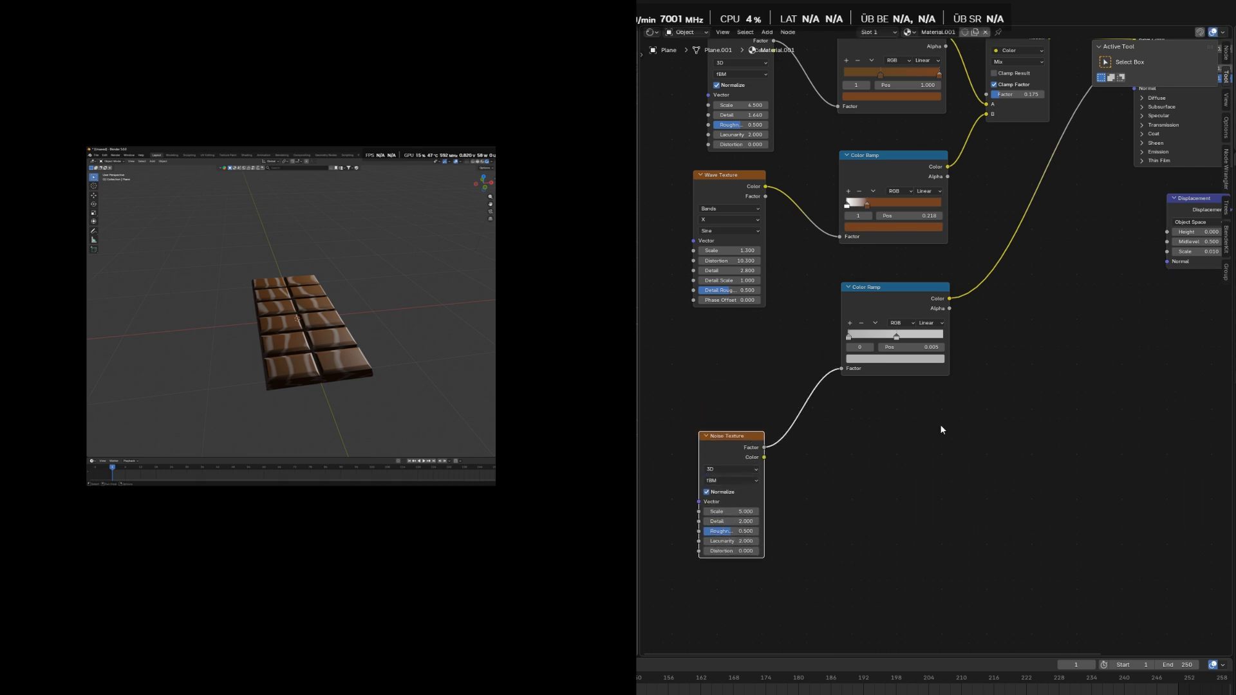
middle_click_drag(940, 430, 824, 445)
left_click_drag(1081, 210, 786, 453)
middle_click_drag(727, 498, 827, 427)
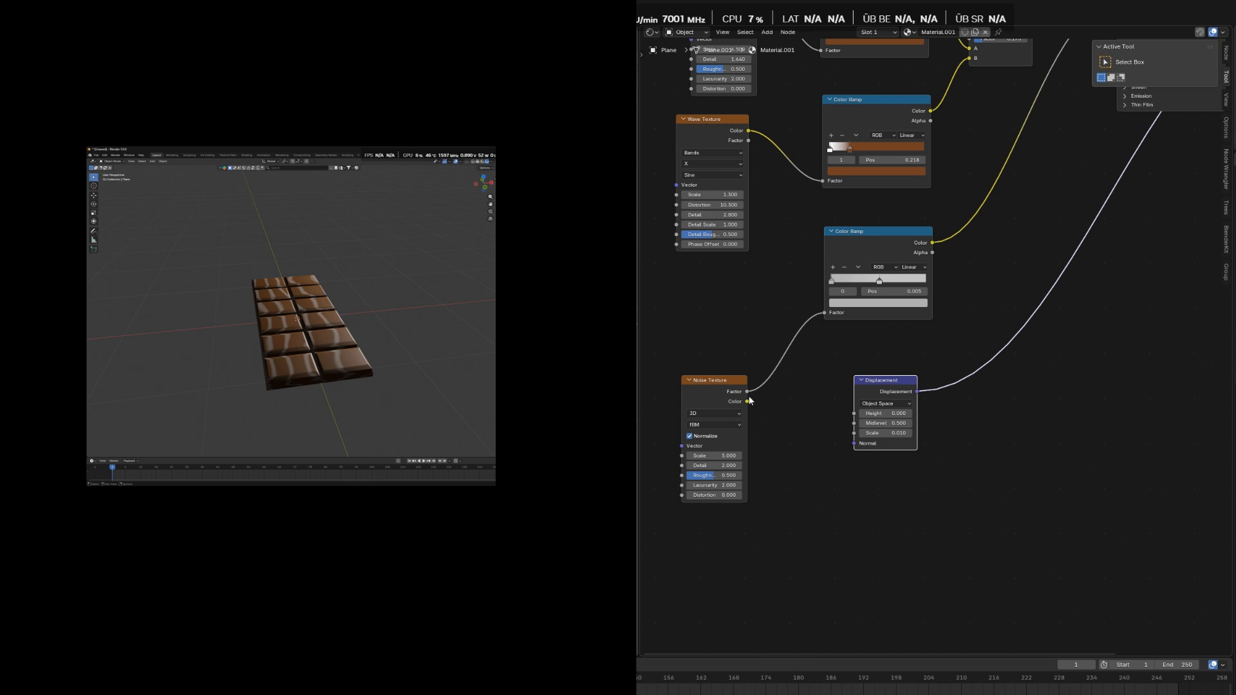
left_click_drag(747, 393, 844, 415)
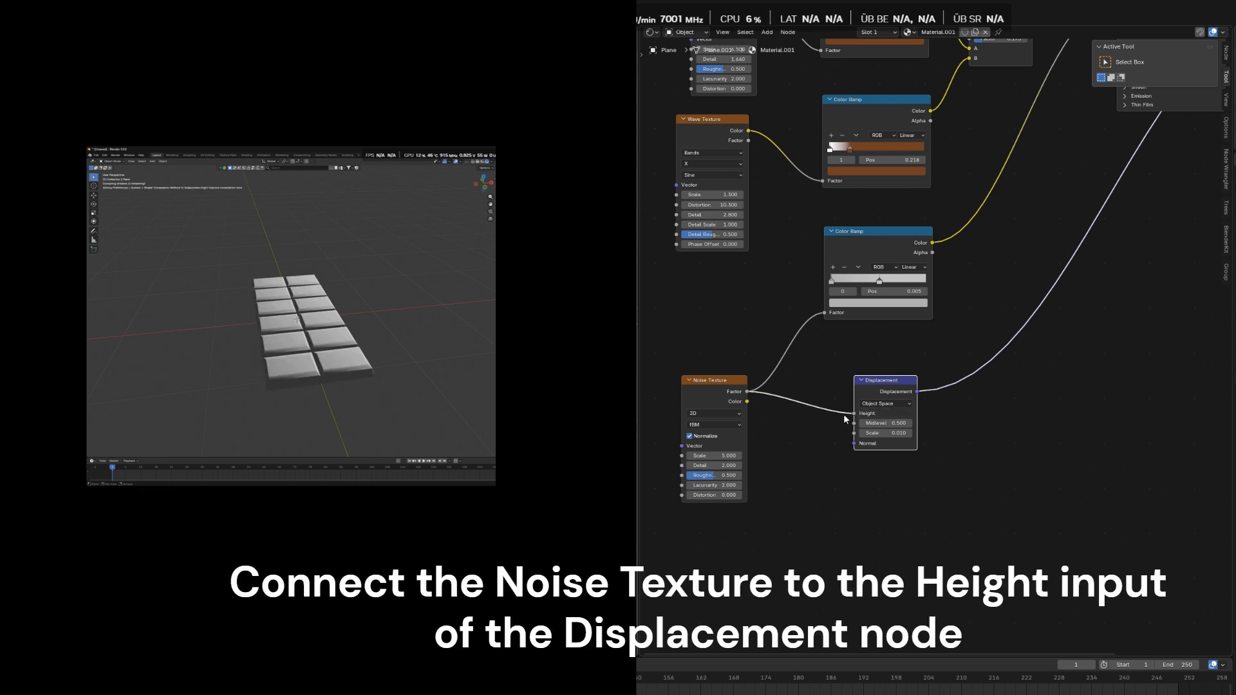
- Set the Displacement node's Scale to 0.020 and its Midlevel to 0.010
scroll(837, 425, "up", 3)
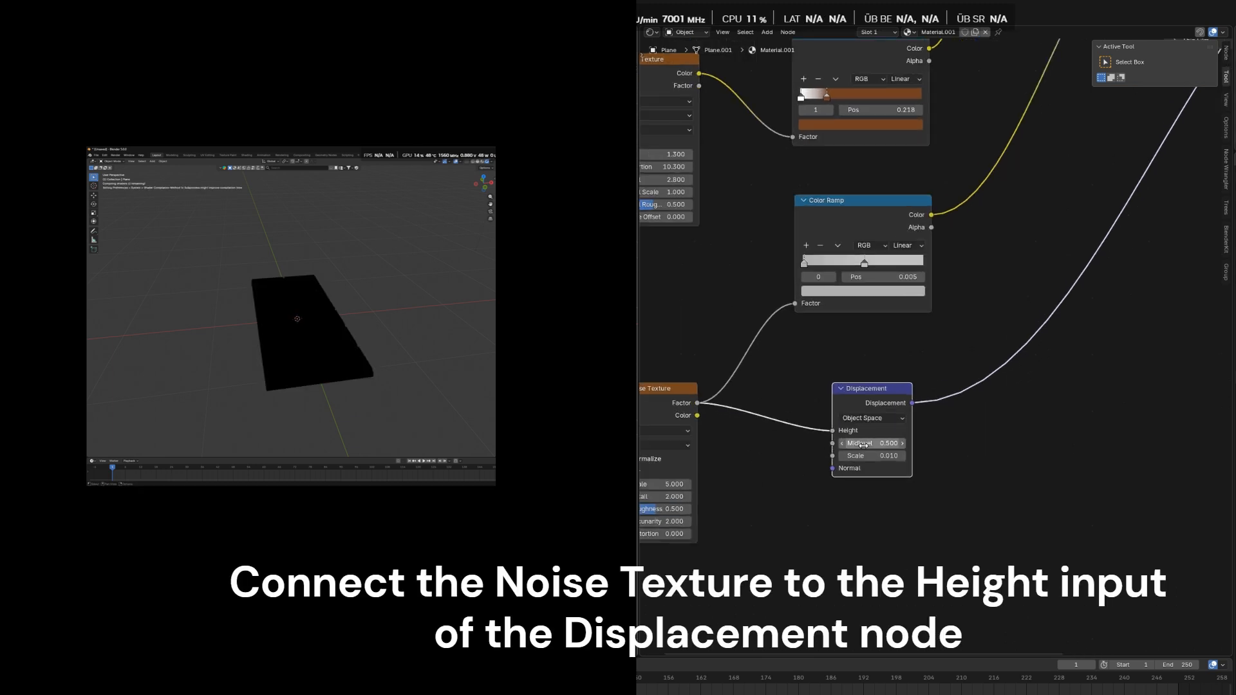
left_click_drag(861, 444, 893, 454)
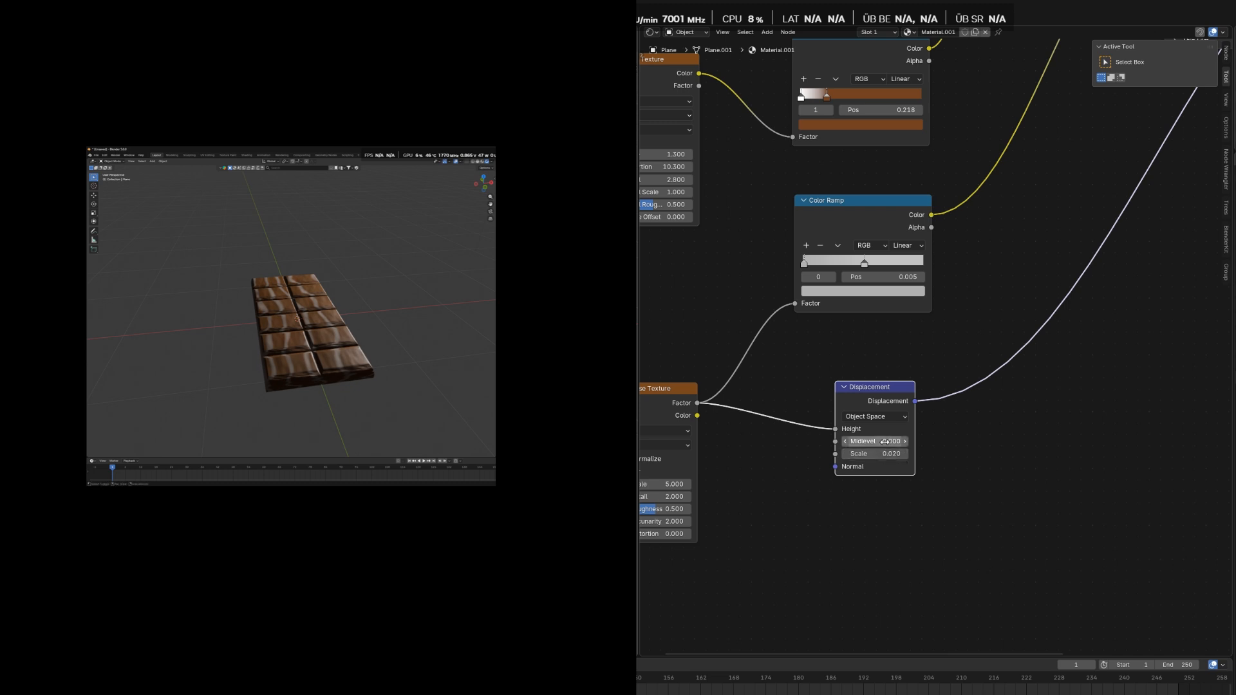
left_click_drag(884, 441, 871, 441)
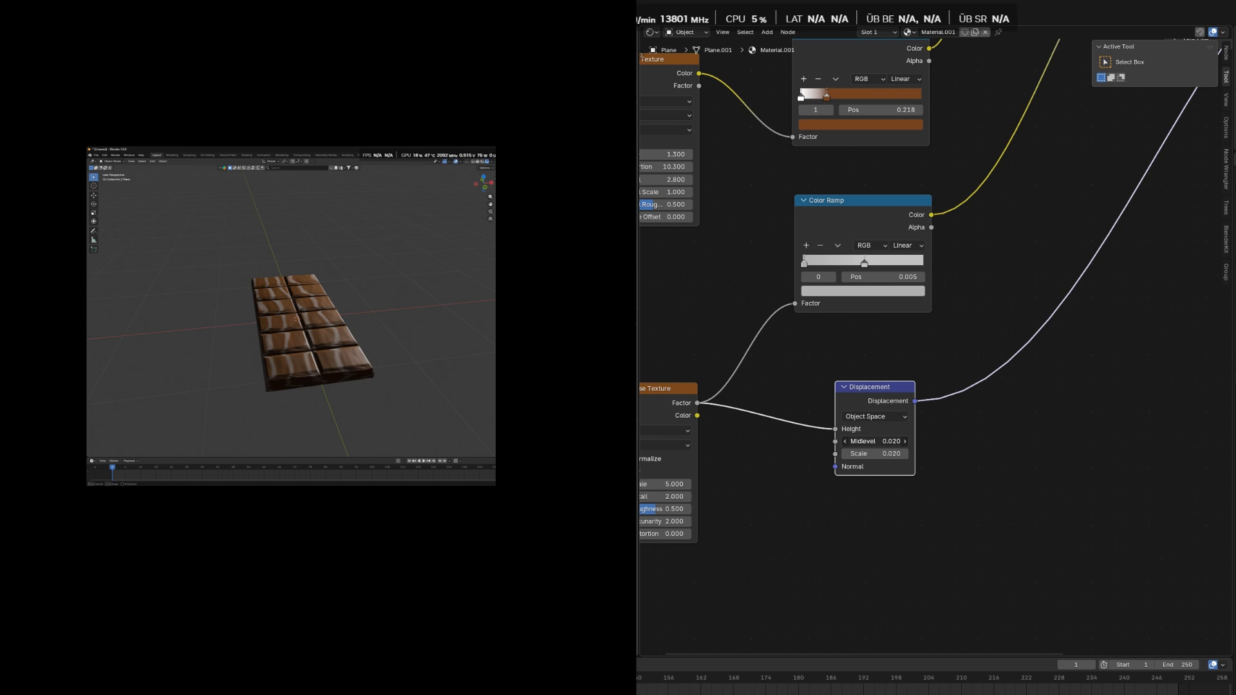
left_click_drag(867, 441, 864, 442)
- Examine the displaced chocolate surface up close and from other angles, along with the complete node tree
mouse_move(325, 345)
middle_mouse_down()
mouse_move(355, 334)
mouse_move(327, 329)
mouse_move(375, 319)
mouse_move(346, 331)
middle_mouse_up()
scroll(355, 333, "up", 6)
scroll(375, 319, "down", 4)
mouse_move(377, 338)
middle_mouse_down()
mouse_move(408, 334)
mouse_move(344, 330)
mouse_move(311, 346)
mouse_move(353, 336)
middle_mouse_up()
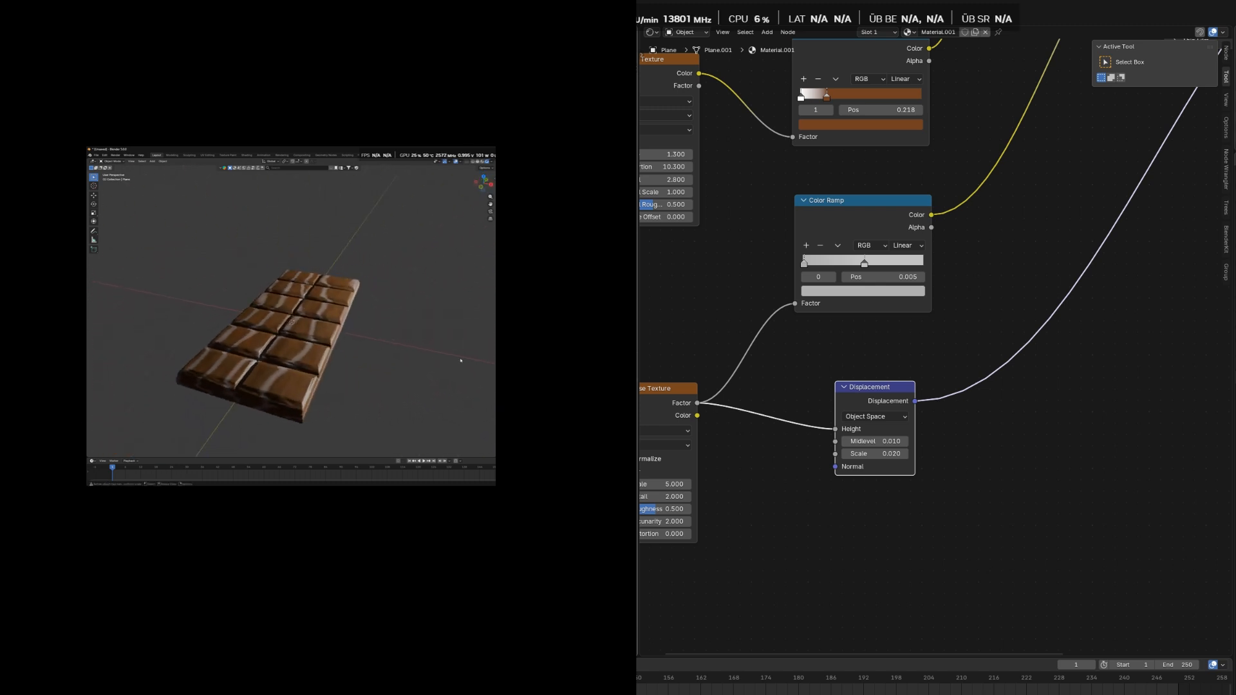
scroll(816, 433, "down", 3)
scroll(917, 422, "down", 5)
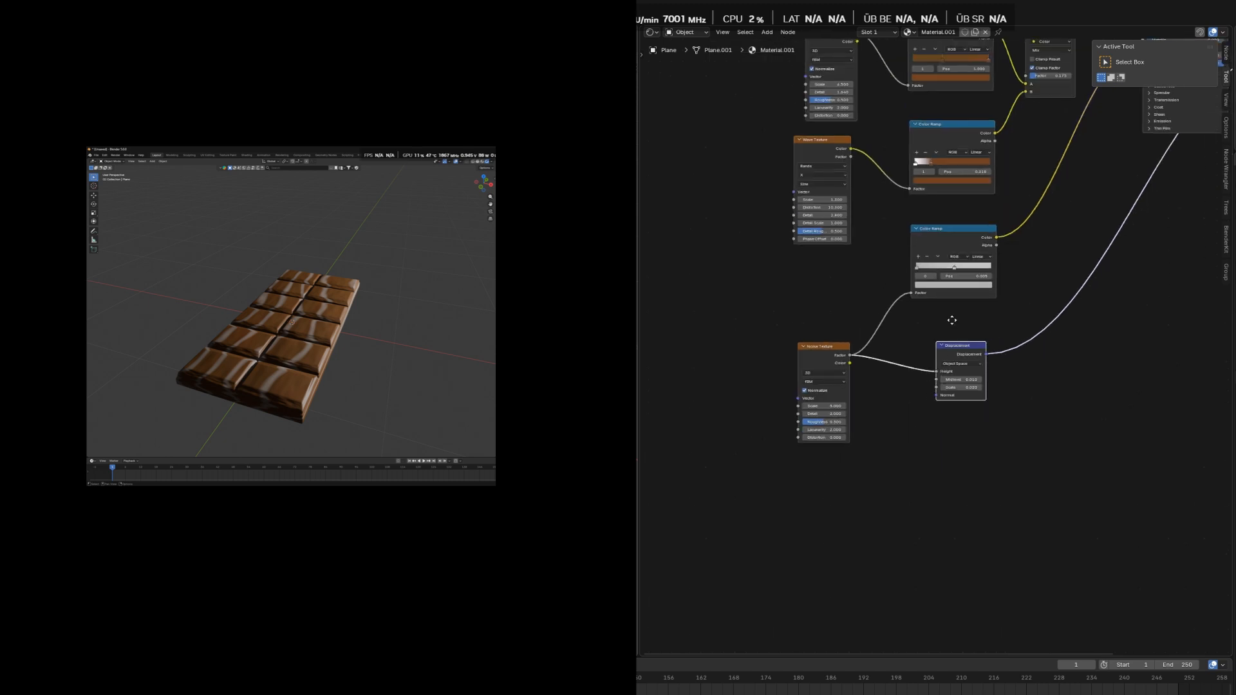
middle_click_drag(965, 372, 934, 399)
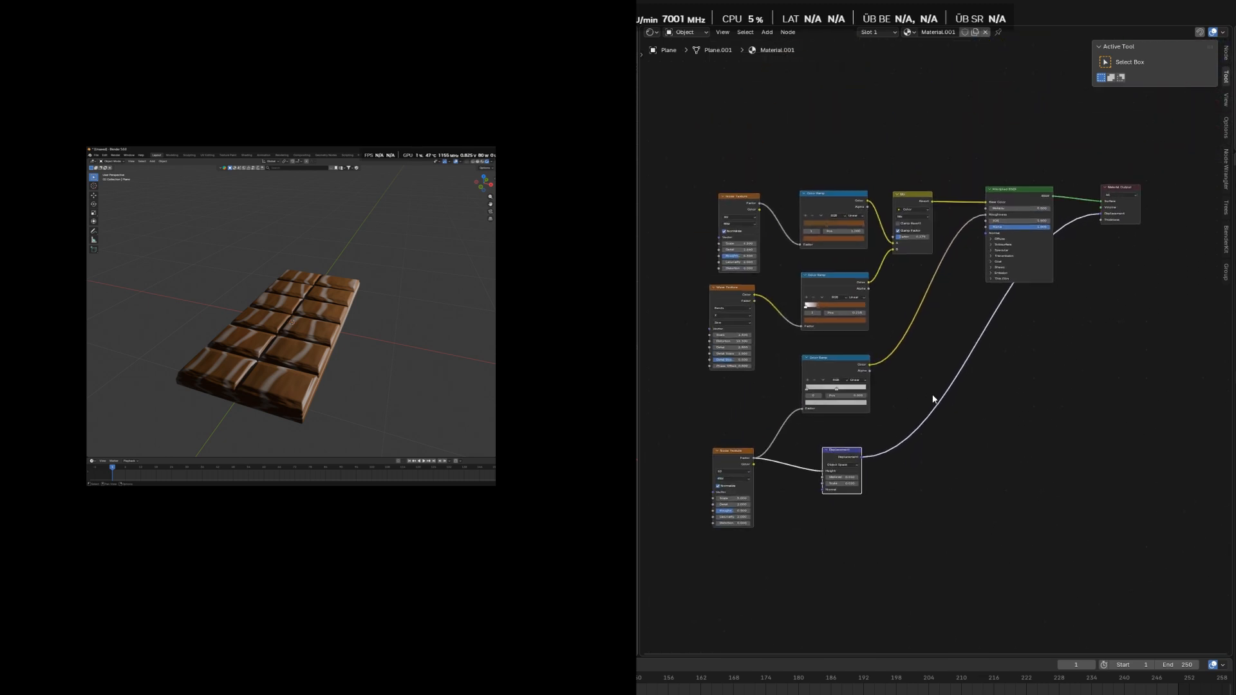